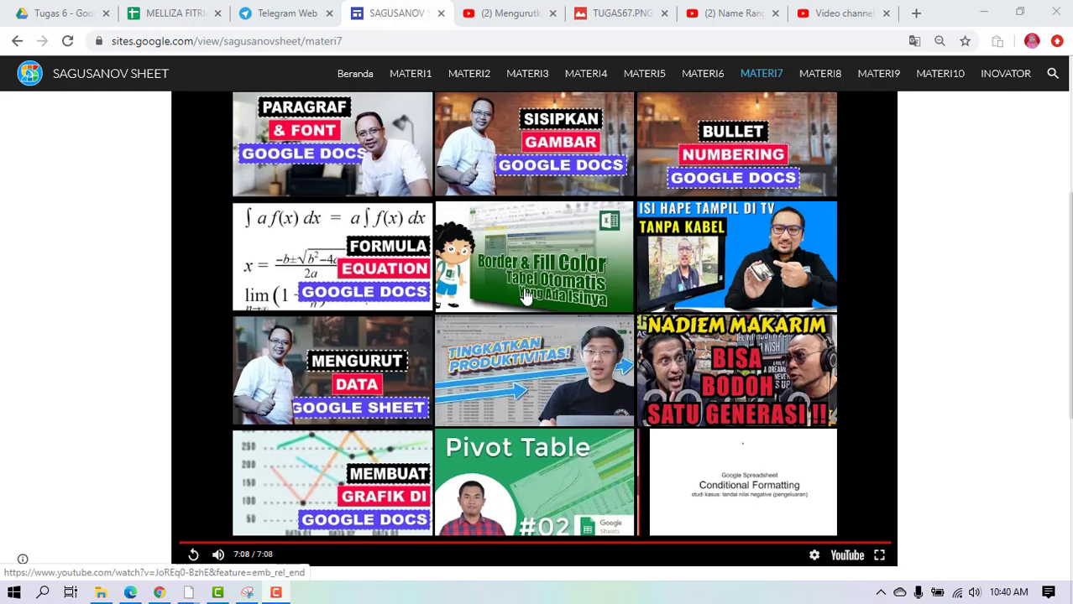
Read the TUGAS 7 assignment instructions on the MATERI7 page.
scroll(525, 245, down, 1)
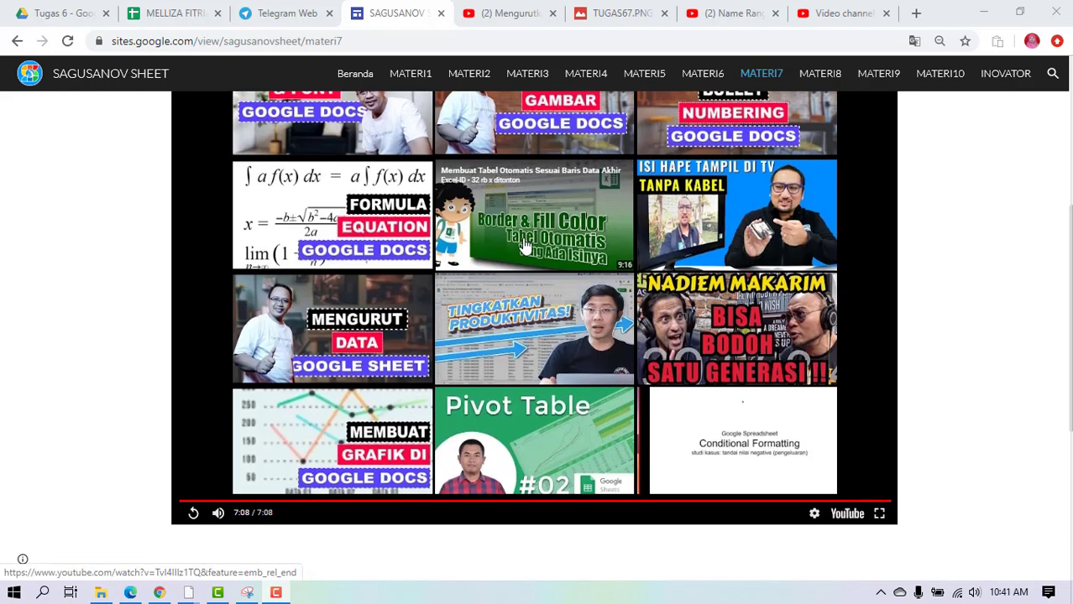
scroll(525, 245, down, 2)
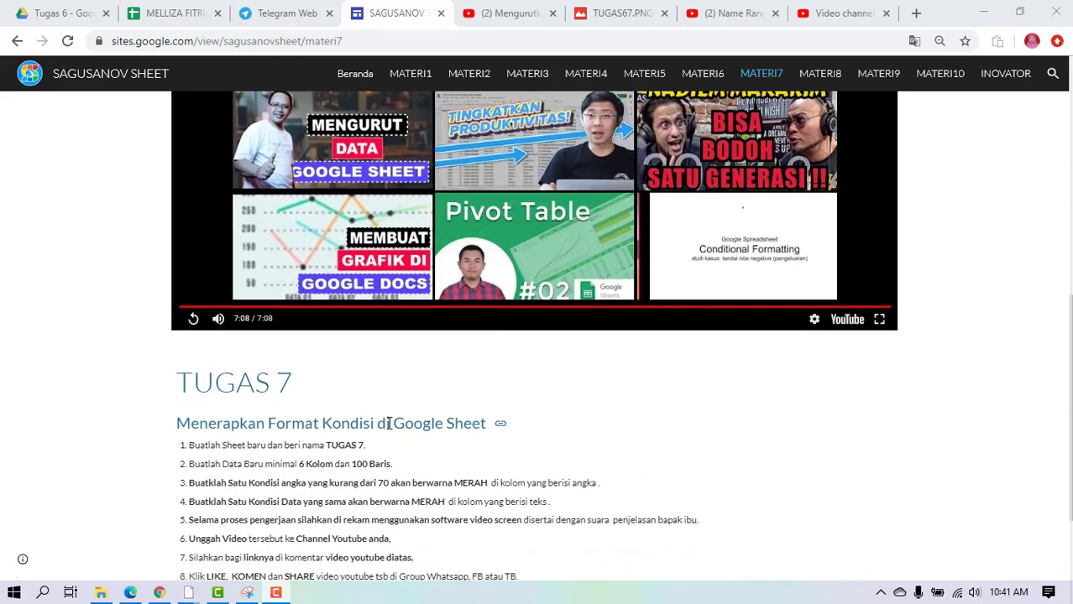
scroll(461, 431, down, 1)
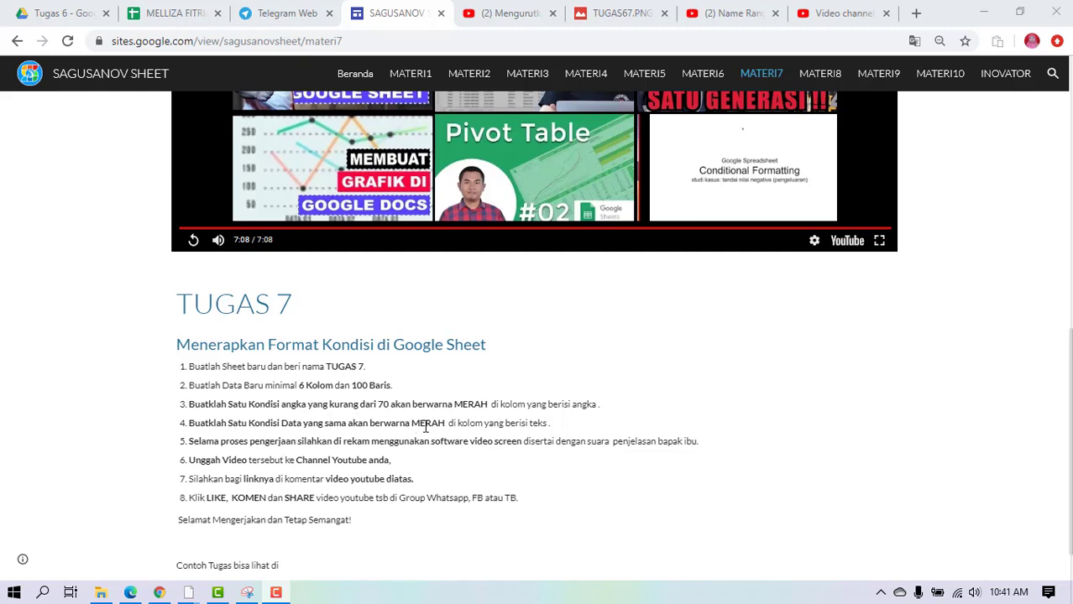
scroll(415, 443, up, 3)
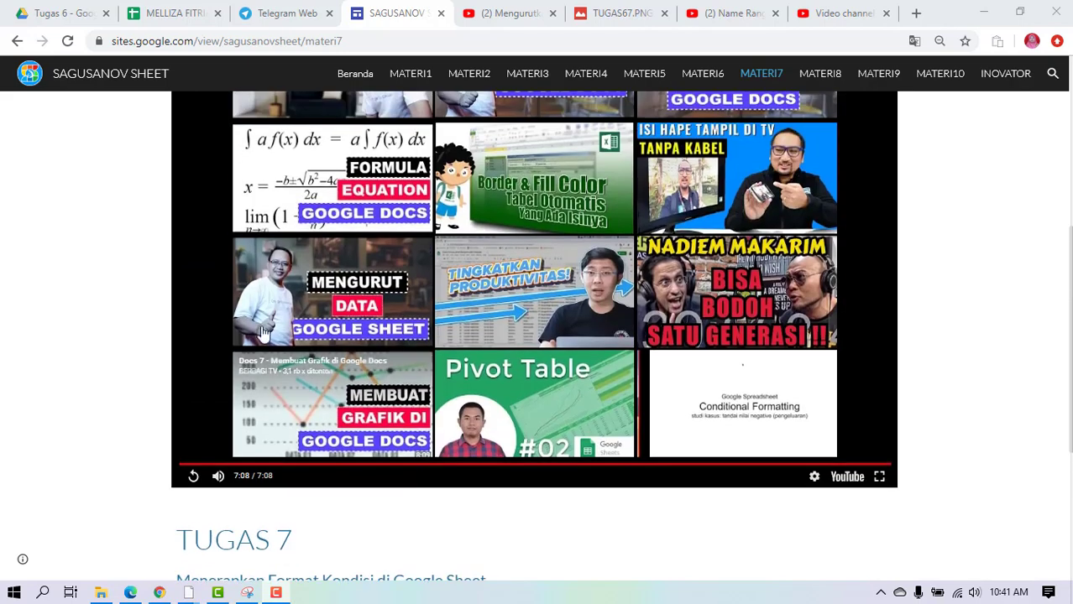
Switch to the SAGUSANOV spreadsheet in Google Sheets and add a new sheet named TUGAS 7.
click(151, 16)
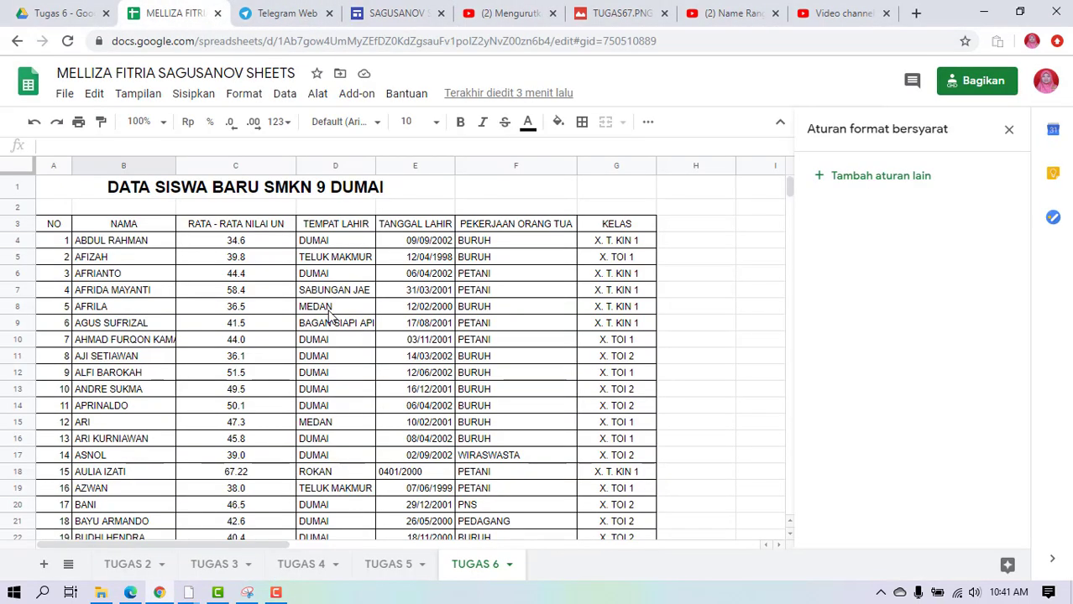
click(44, 566)
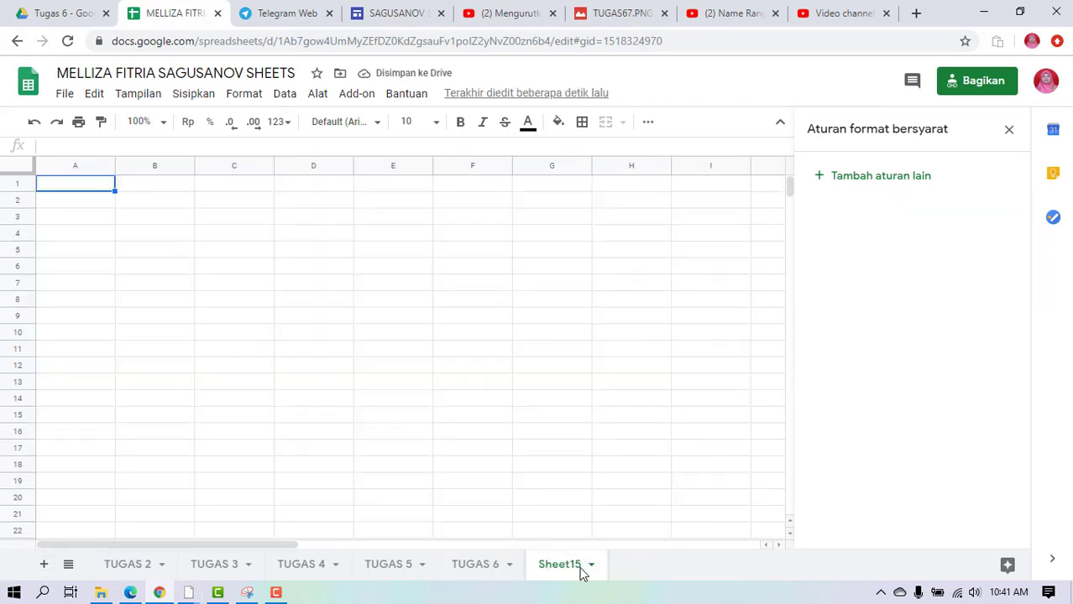
double_click(580, 569)
key(BackSpace)
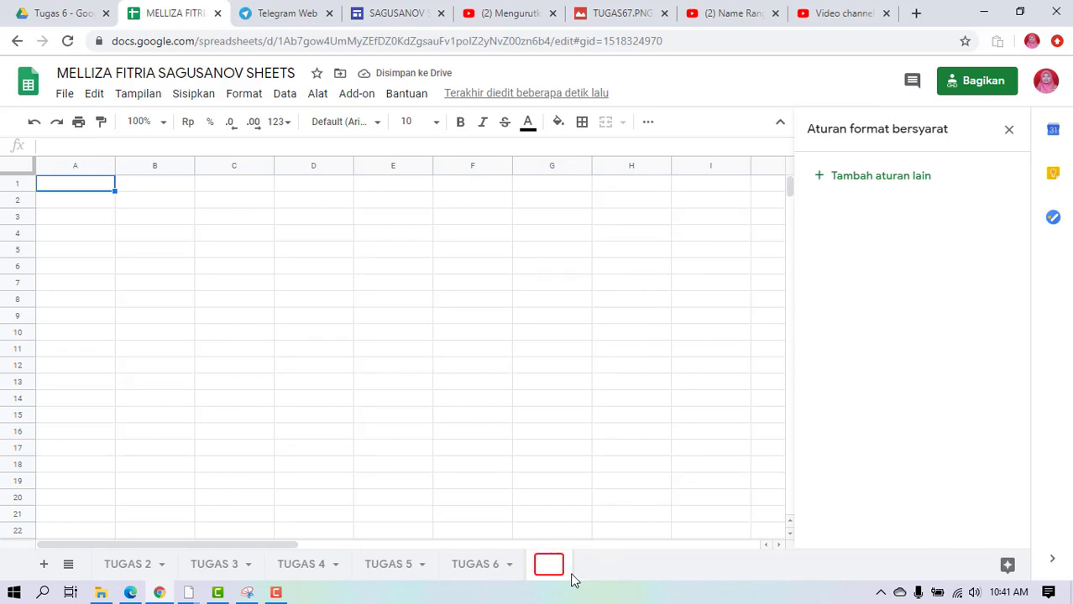
text(T)
key(BackSpace)
text(T)
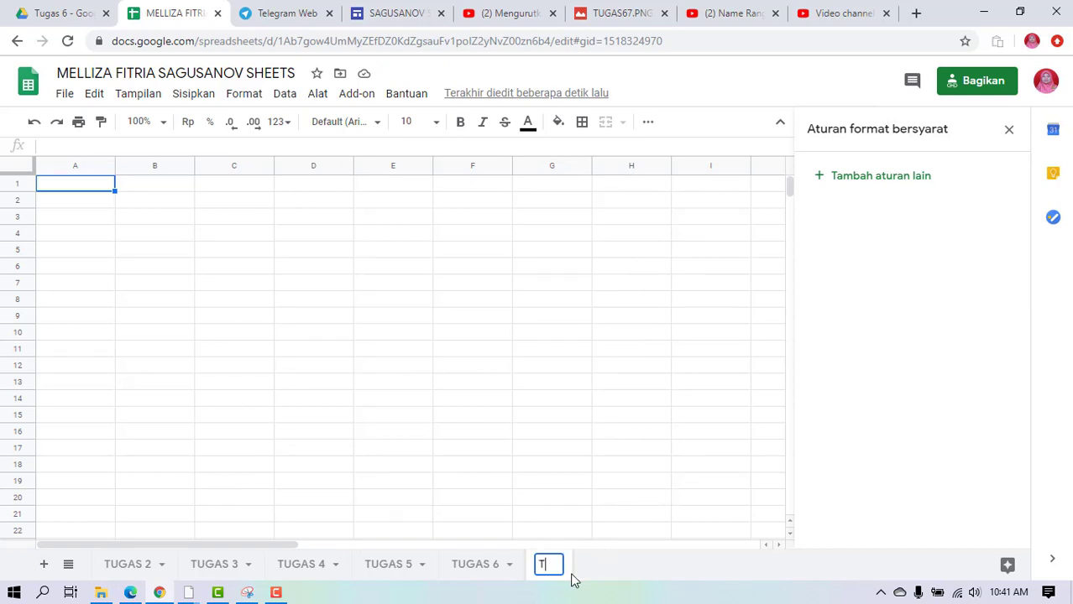
text(UGAS )
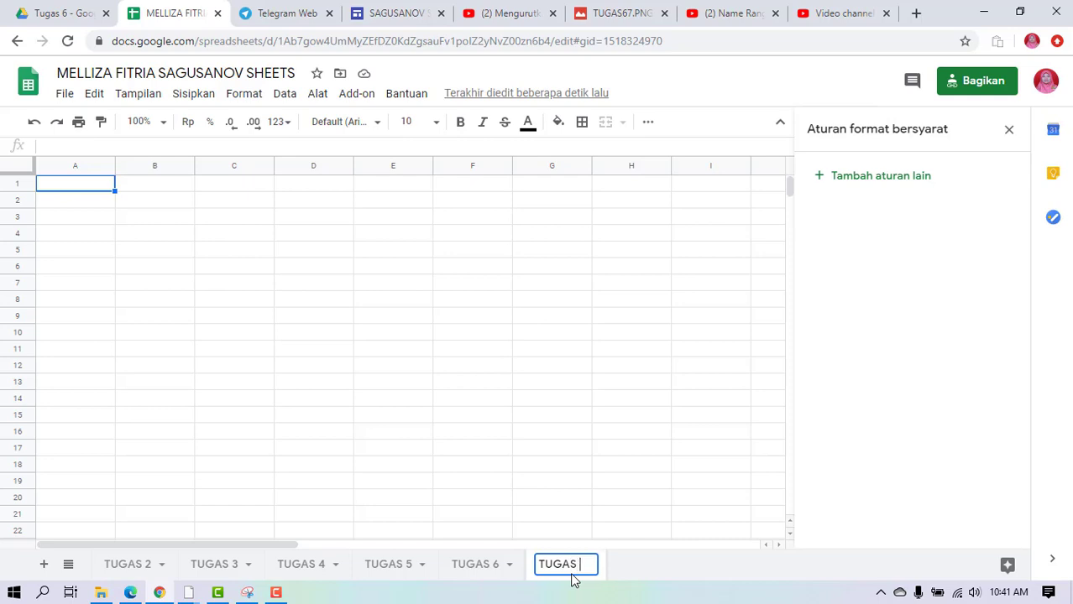
text(7)
click(605, 435)
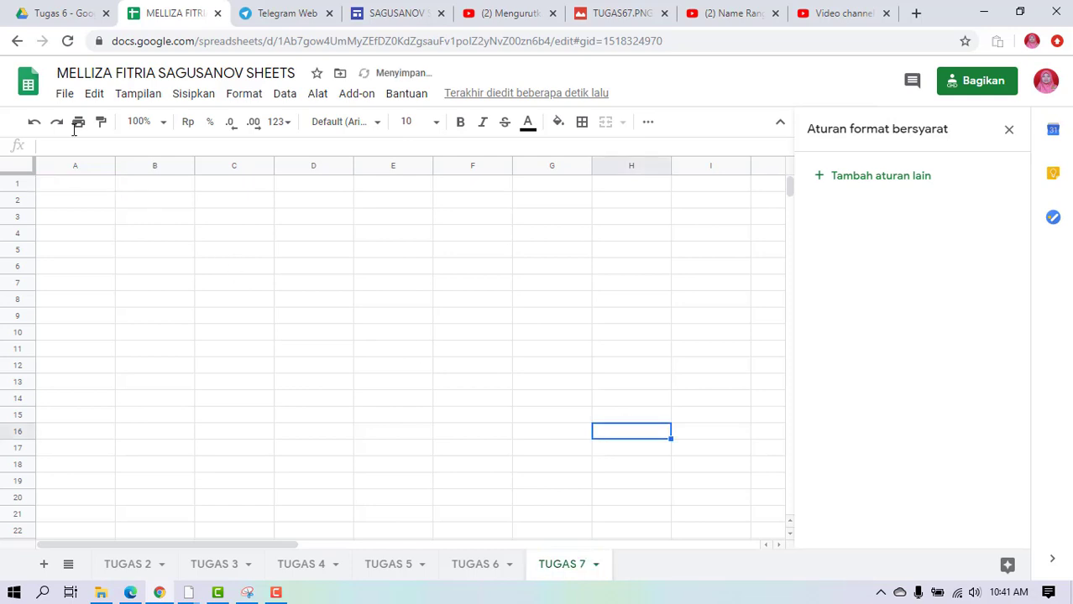
Switch to the Book1 workbook in Excel and copy the whole grade table, range A1:H104.
click(87, 191)
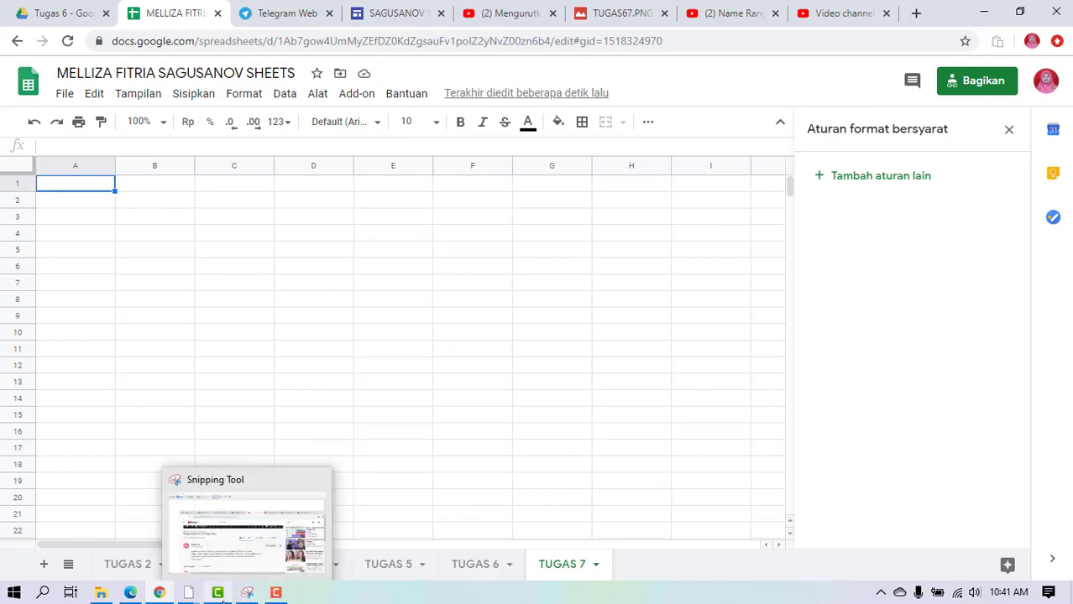
mouse_move(198, 597)
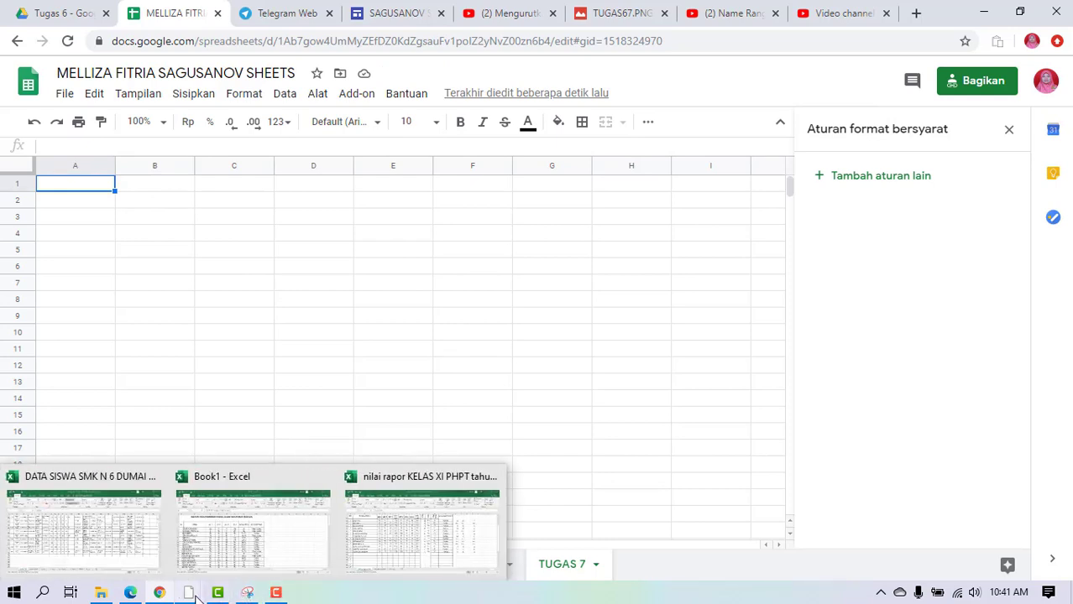
click(217, 550)
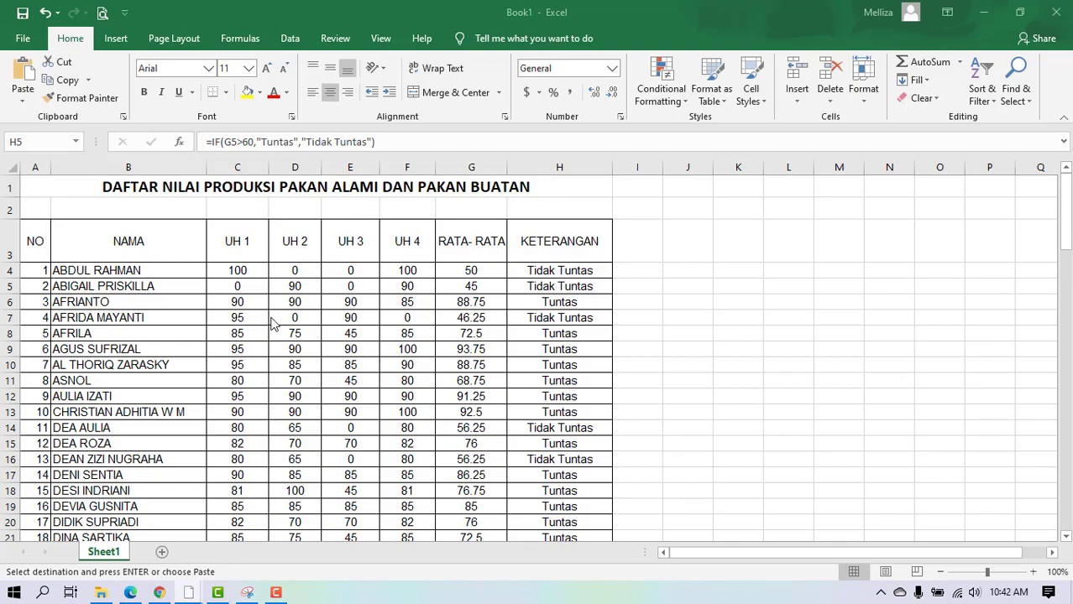
drag(43, 183, 101, 480)
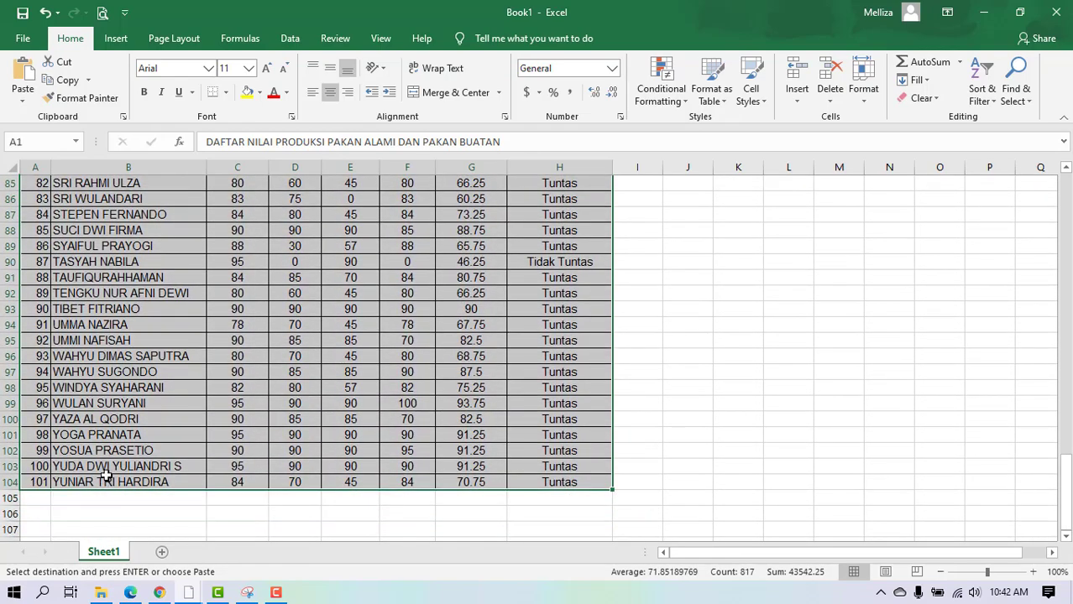
right_click(98, 411)
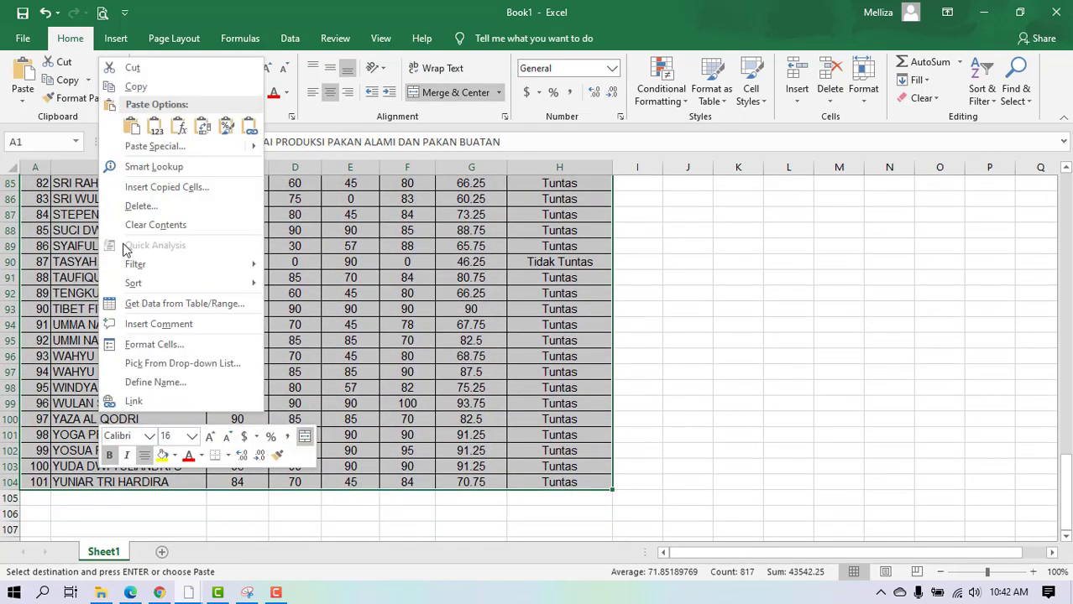
click(154, 86)
Return to Google Sheets in Chrome and paste the copied grade table at cell A1 of the TUGAS 7 sheet.
click(317, 589)
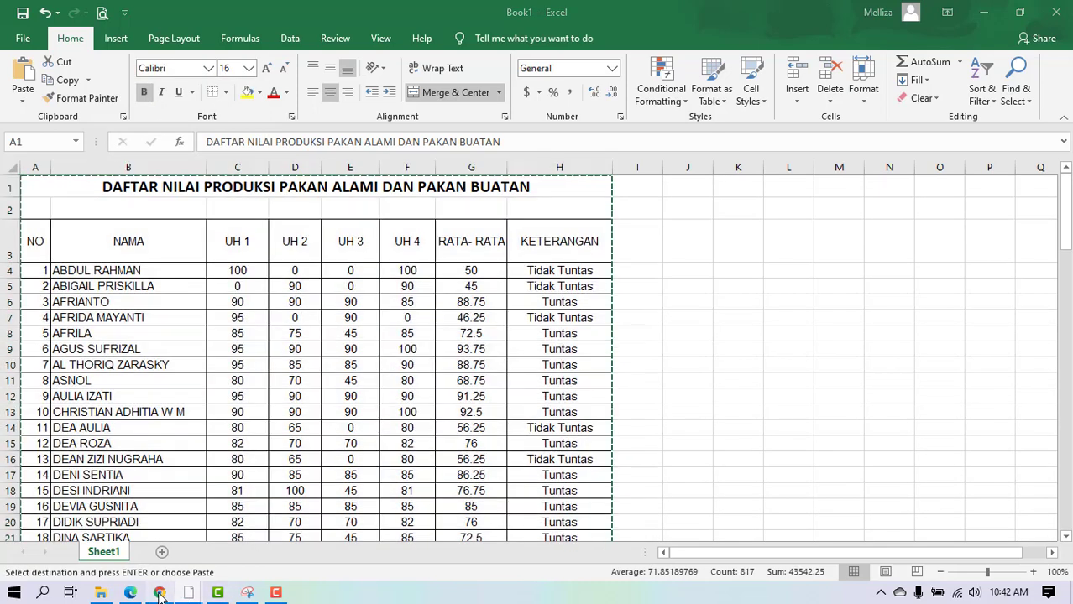
click(160, 593)
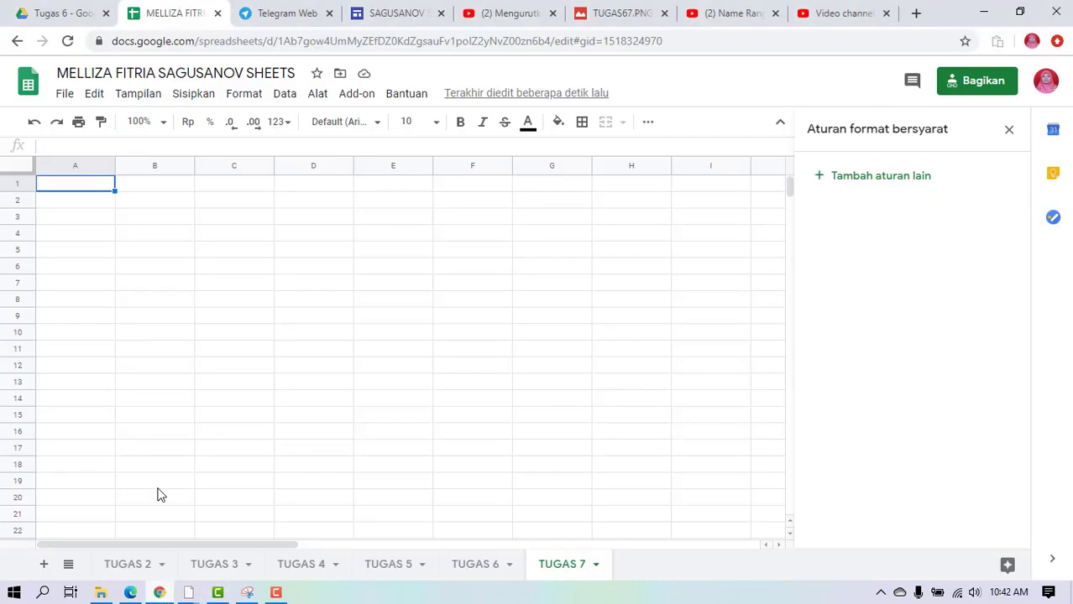
right_click(63, 185)
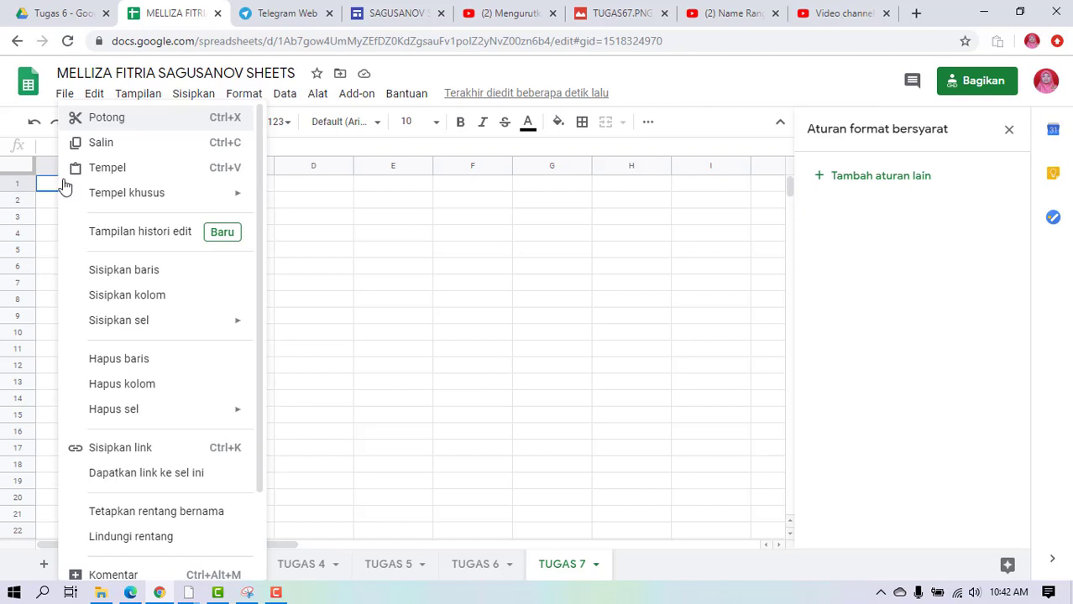
click(153, 171)
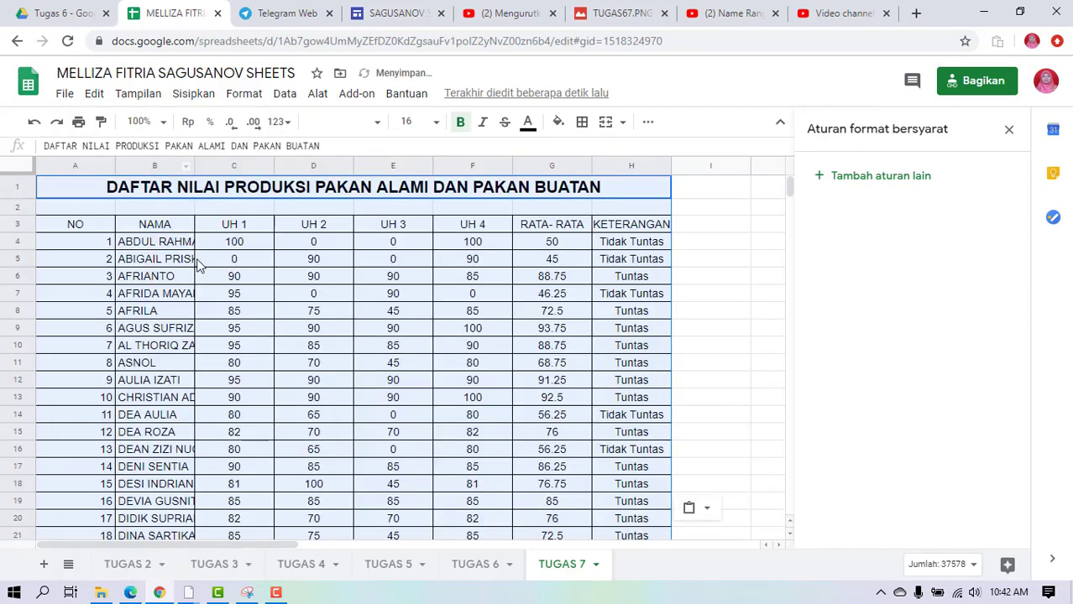
Replace the value in cell G4 of the RATA-RATA column with the formula =average(C4:F4).
click(562, 245)
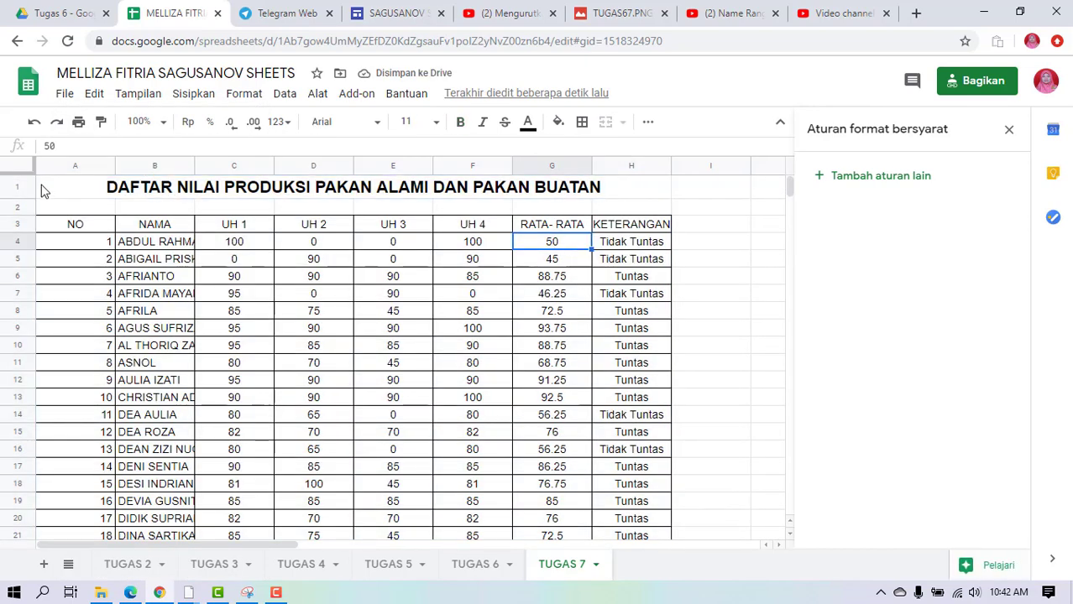
click(56, 146)
key(BackSpace)
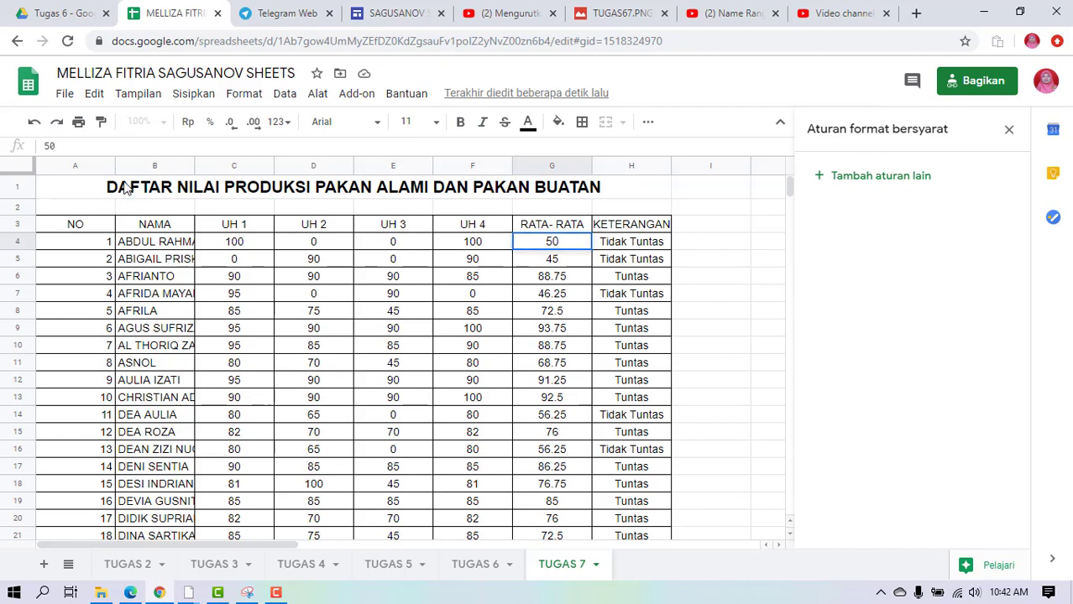
text(=)
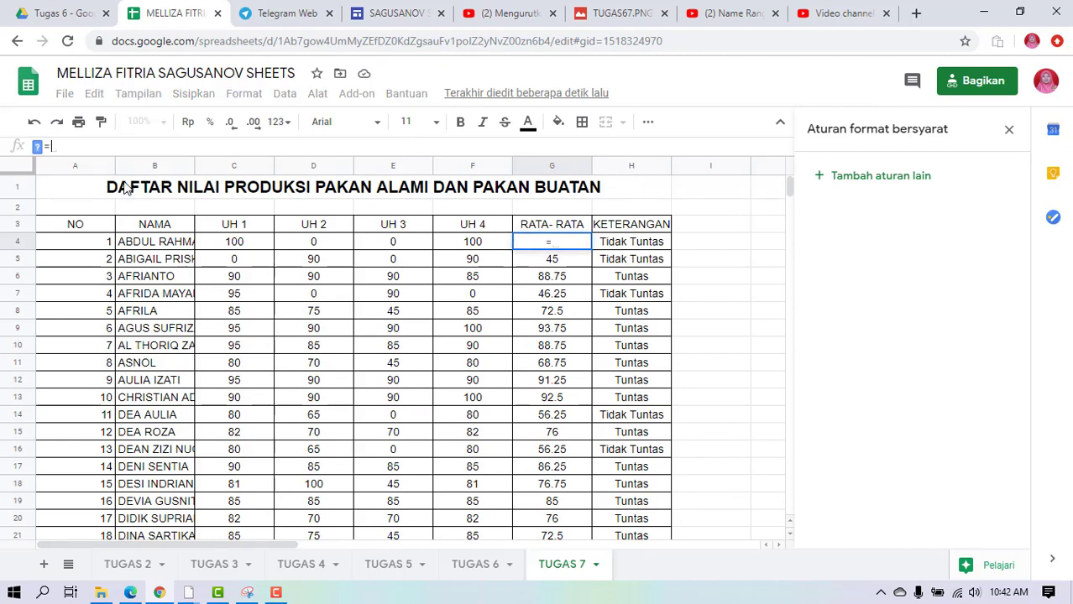
text(av)
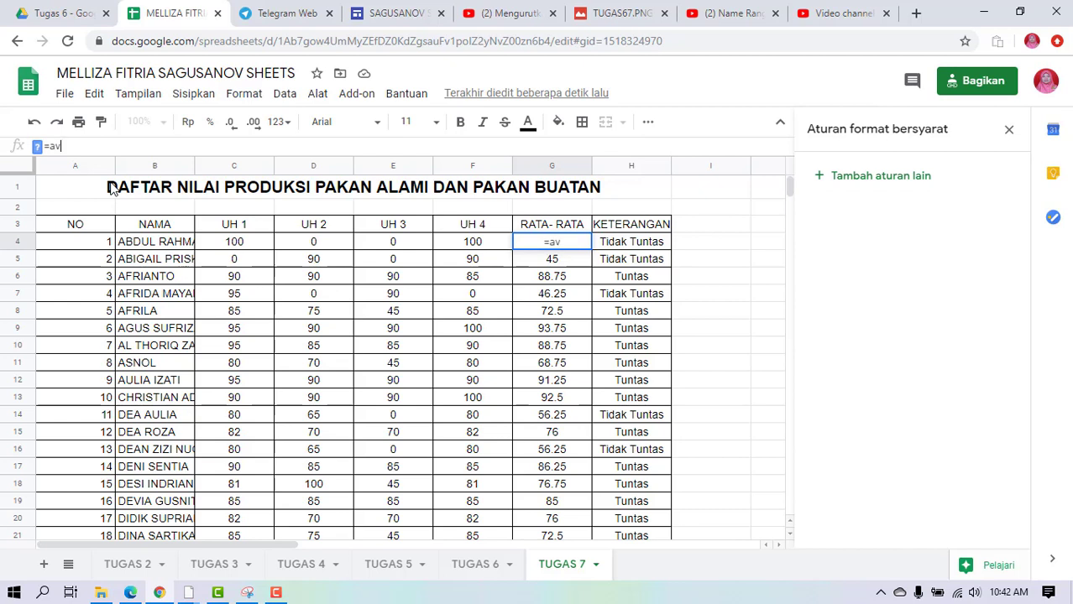
text(erage()
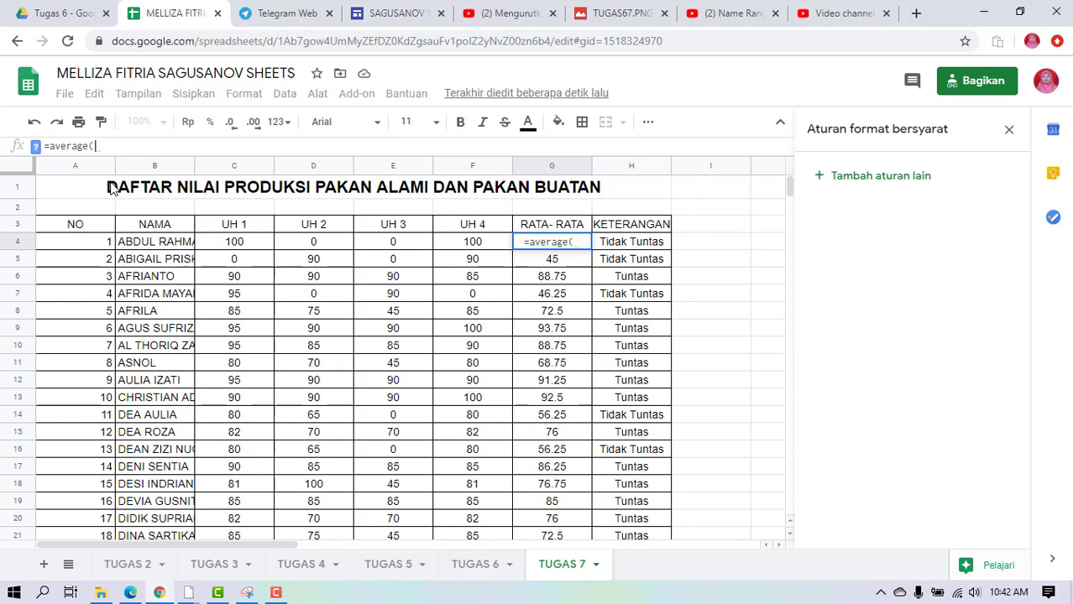
click(233, 244)
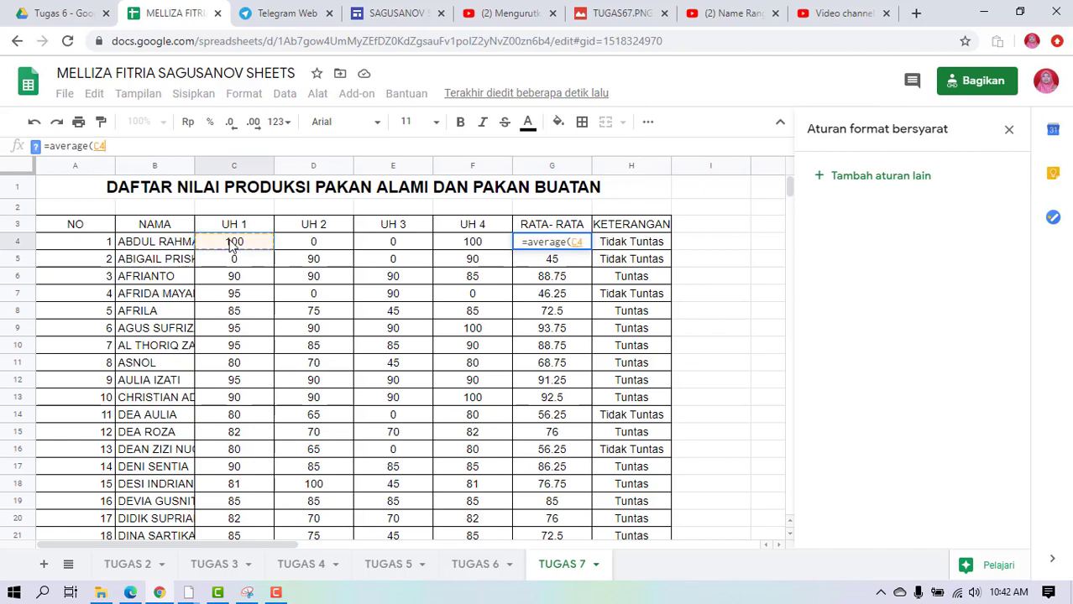
drag(249, 245, 480, 250)
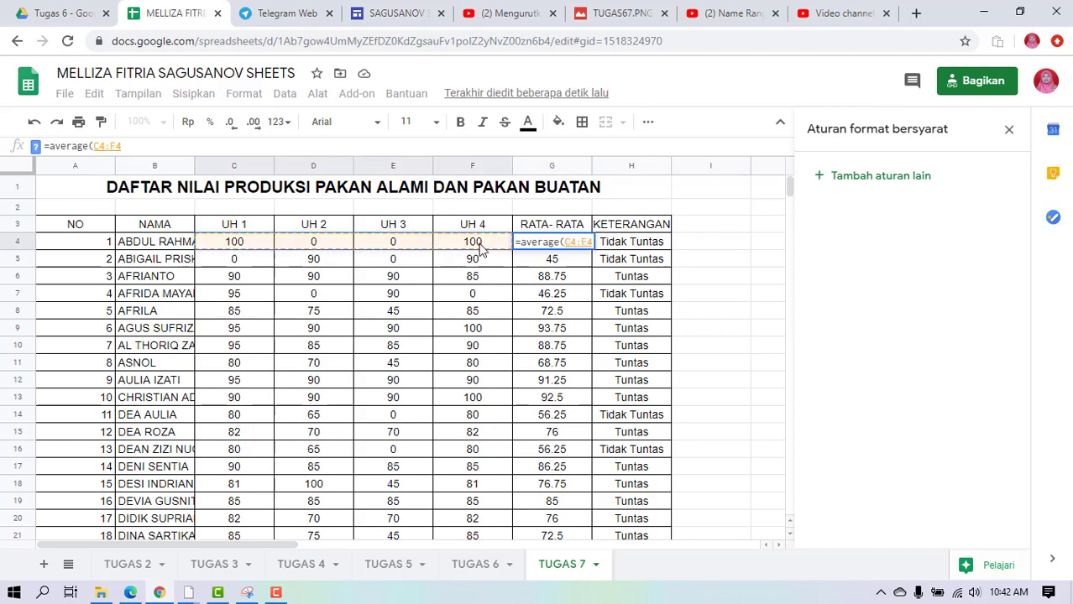
text())
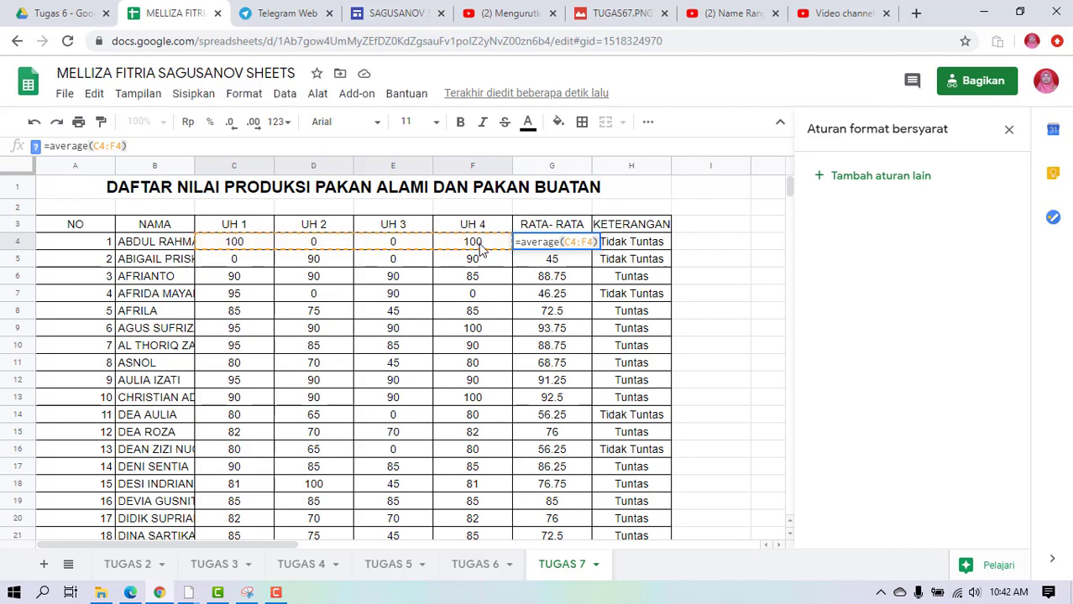
key(Return)
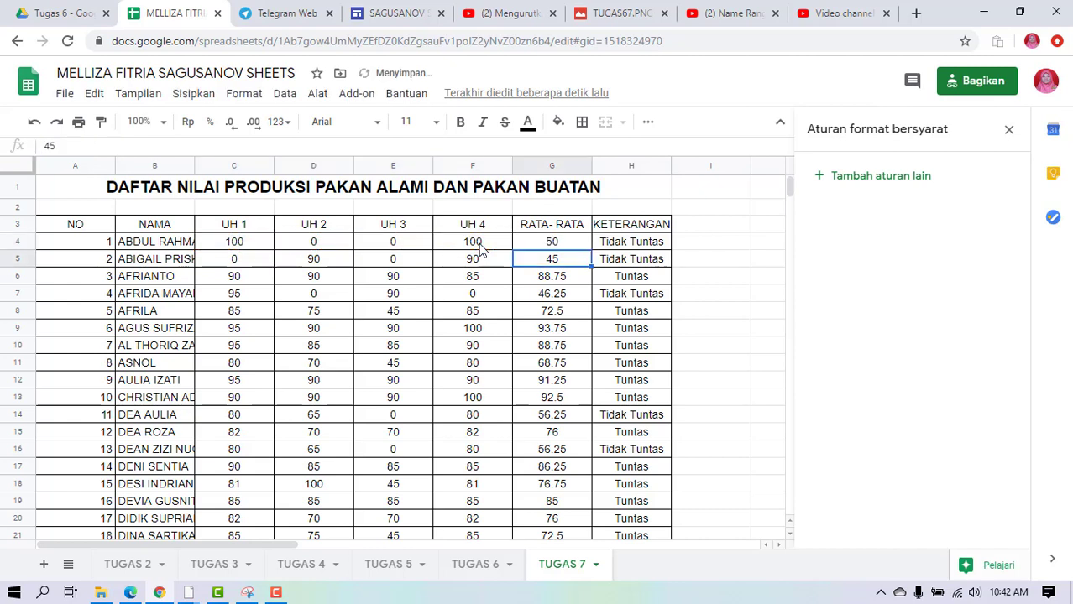
Fill the average formula from G4 down the RATA-RATA column to the last student row.
click(589, 244)
drag(591, 250, 581, 475)
scroll(351, 342, up, 11)
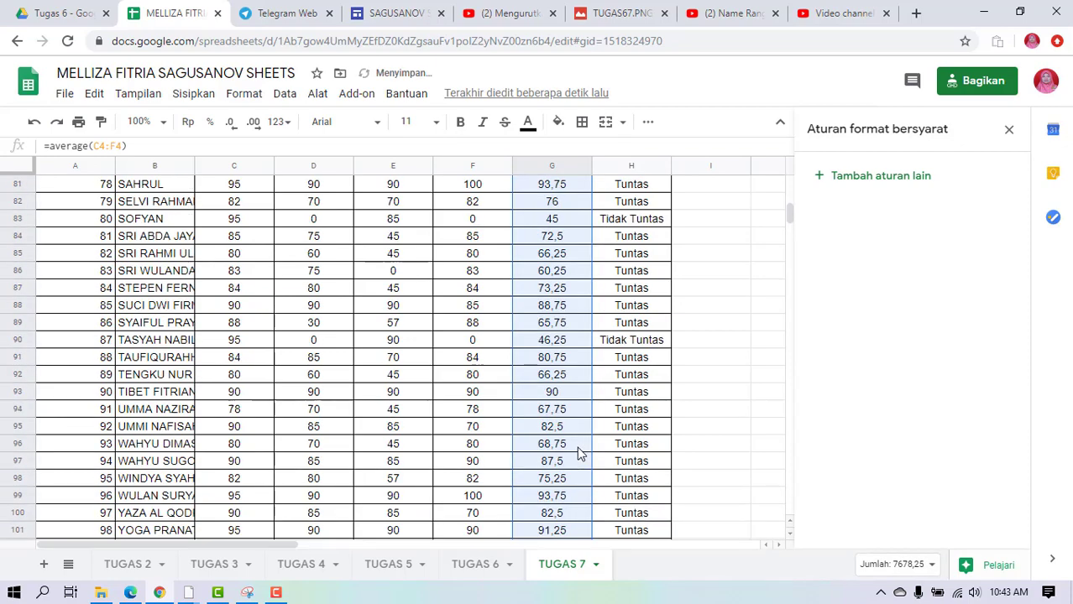
scroll(351, 343, up, 6)
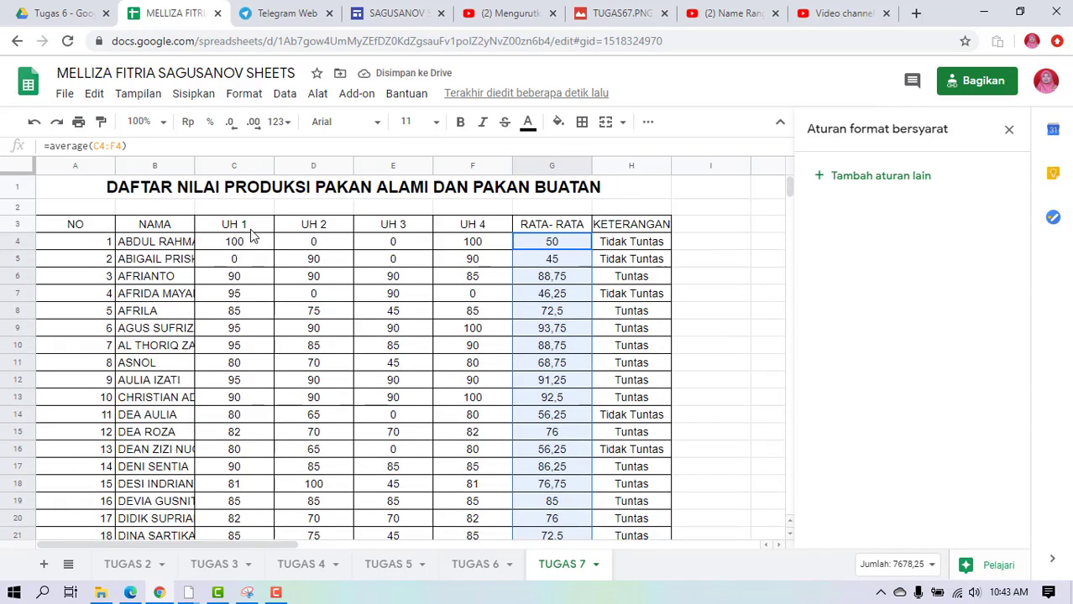
Narrow the NO column and widen the NAMA column to fit the student names.
drag(115, 166, 73, 167)
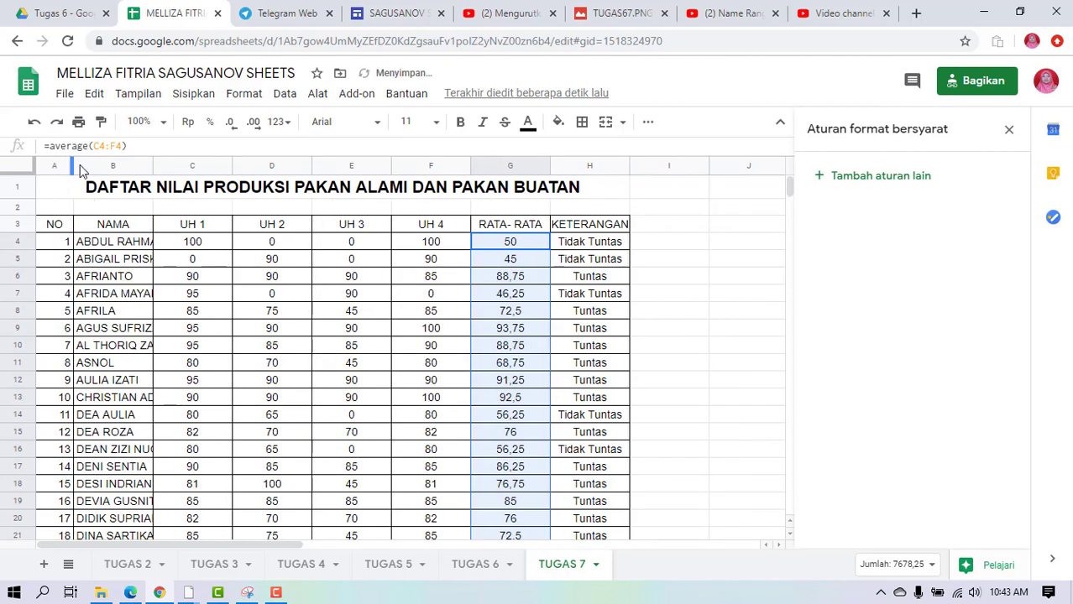
drag(151, 161, 203, 166)
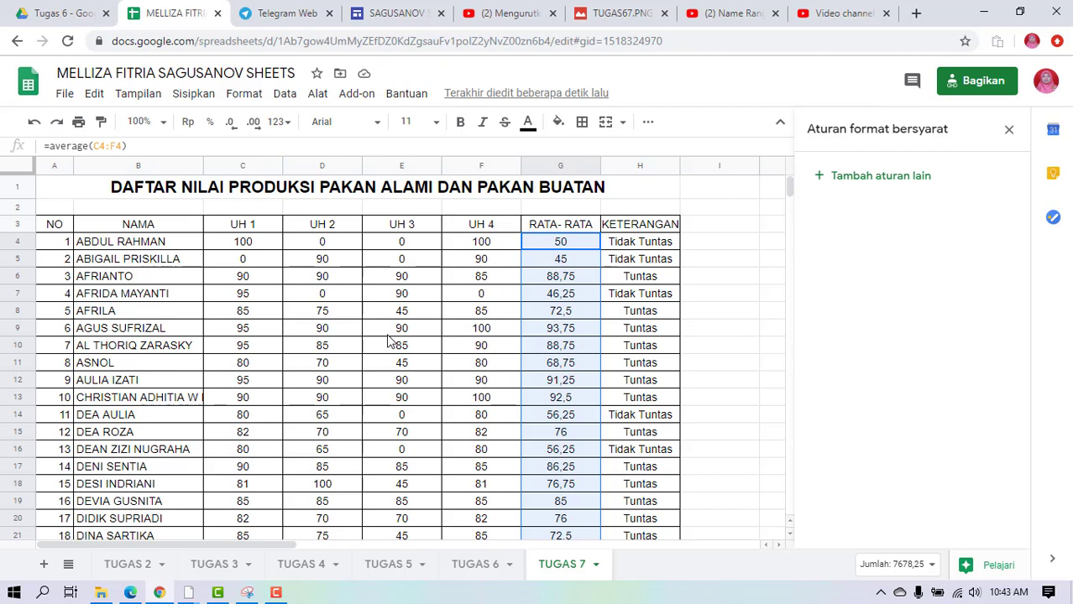
click(255, 245)
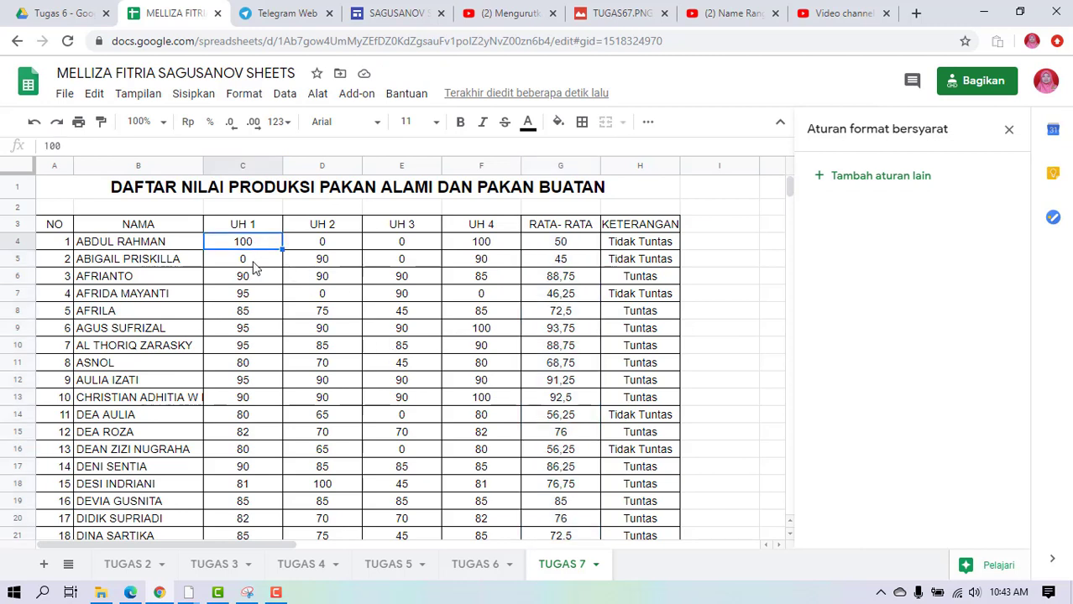
click(259, 282)
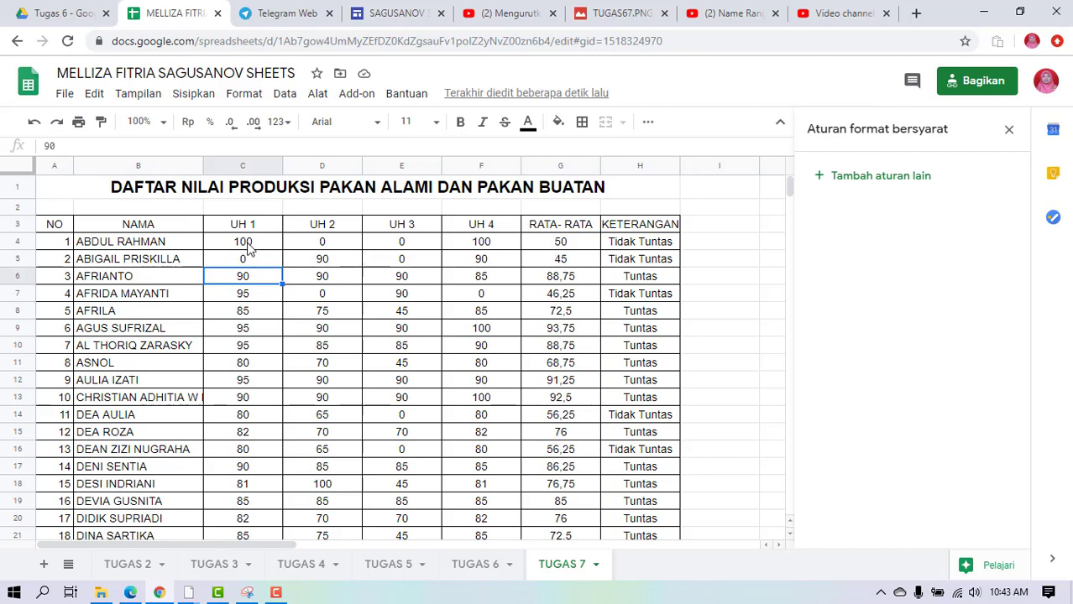
mouse_move(248, 245)
mouse_down()
mouse_move(445, 252)
mouse_move(252, 252)
mouse_up()
click(273, 317)
Select all UH 1 to UH 4 scores and RATA-RATA averages, range C4:G104, down to the last student row.
click(243, 247)
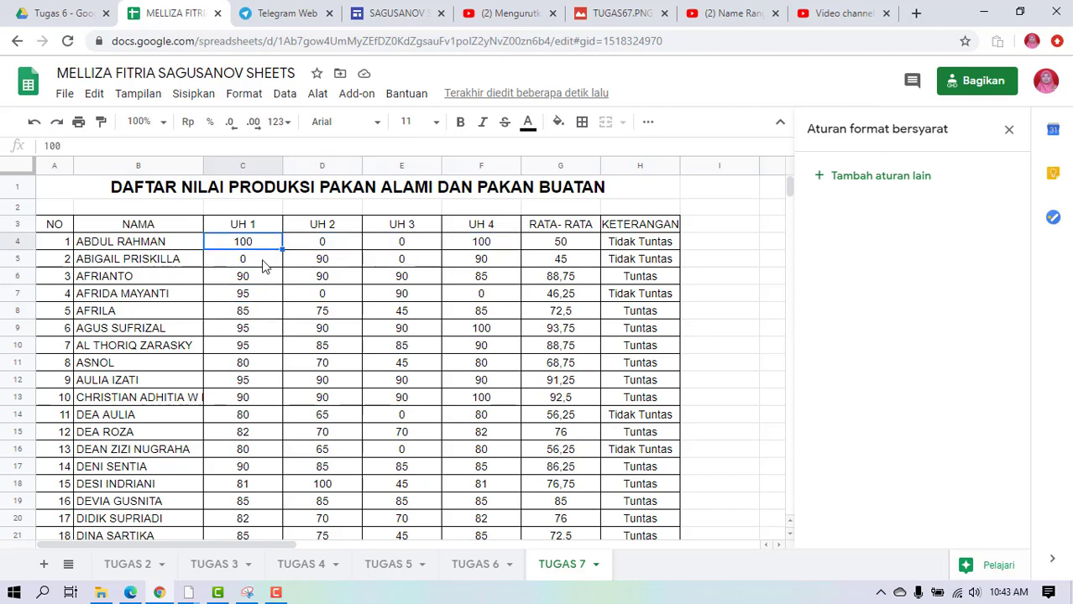
key(shift+Right)
key(shift+Right)
key(shift+Right)
key(shift+Right)
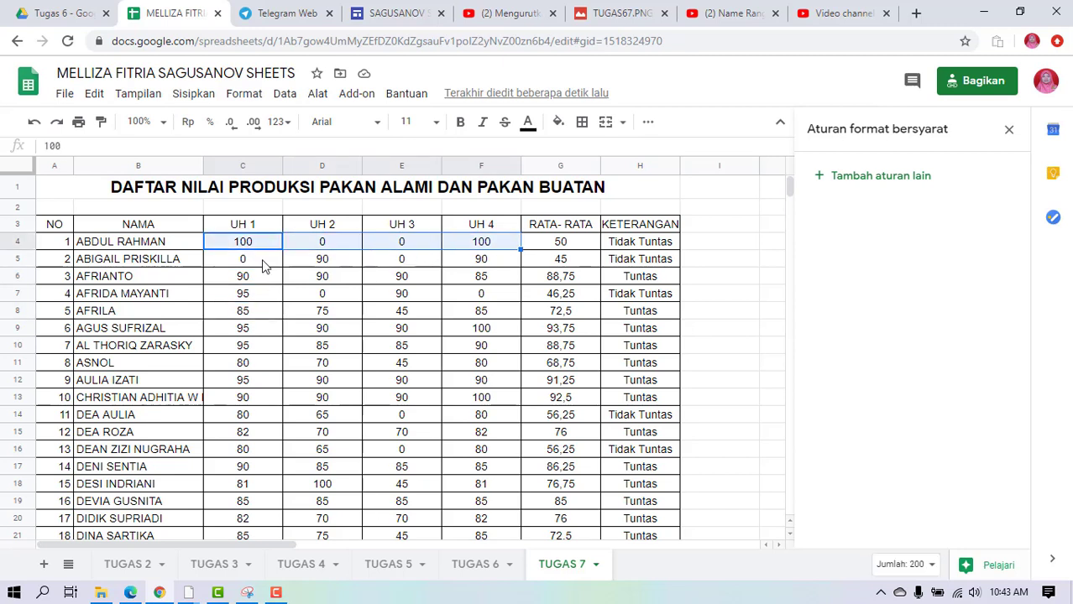
key(shift+Down)
key(shift+Down)
key(shift+Down)
key(shift+Down)
key(shift+Down)
key(shift+Down)
key(shift+Down)
key(shift+Down)
key(shift+Down)
key(shift+Down)
key(shift+Down)
key(shift+Down)
key(shift+Down)
key(shift+Down)
key(shift+Down)
key(shift+Down)
key(shift+Down)
key(shift+Down)
key(shift+Down)
key(shift+Down)
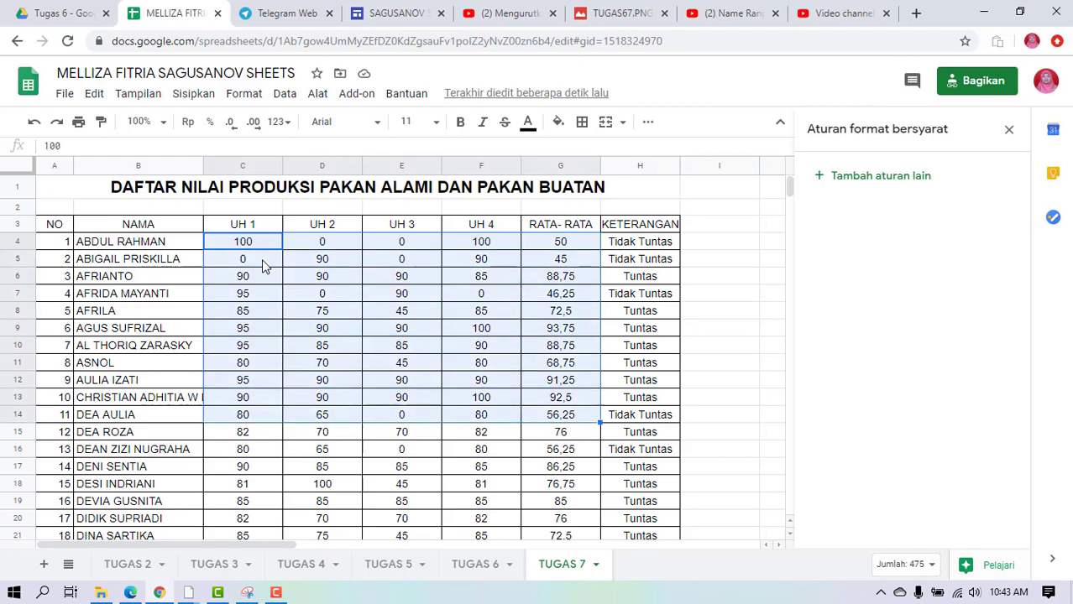
key(shift+Down)
key(shift+Down)
key(shift+Down)
key(shift+Down)
key(shift+Down)
key(shift+Down)
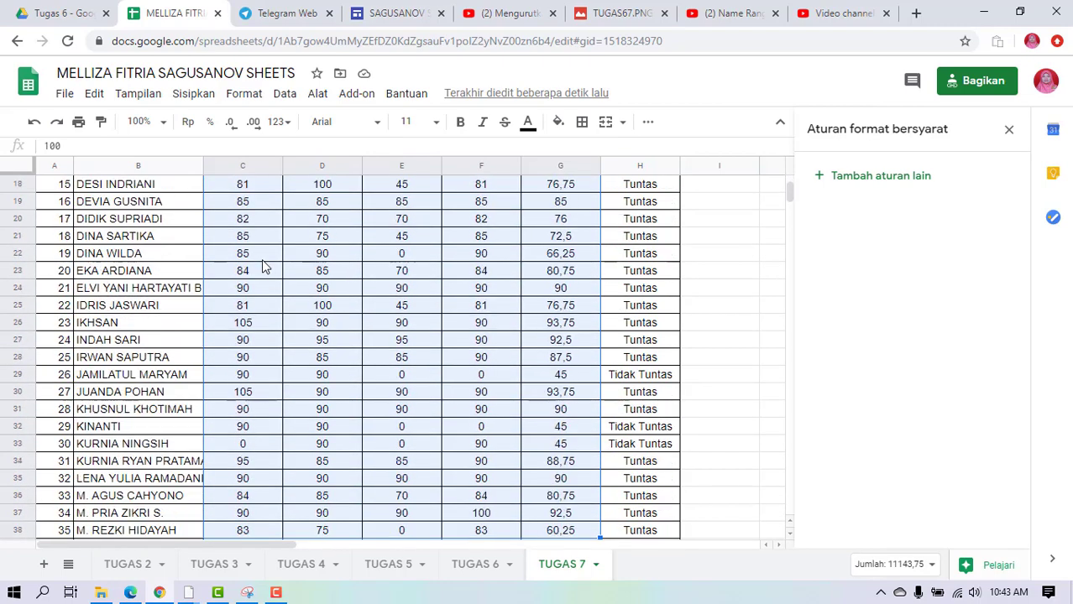
key(shift+Down)
key(shift+Down)
key(shift+Down)
key(shift+Down)
key(shift+Down)
key(shift+Down)
key(shift+Down)
key(shift+Down)
key(shift+Down)
key(shift+Down)
key(shift+Down)
key(shift+Down)
key(shift+Down)
key(shift+Down)
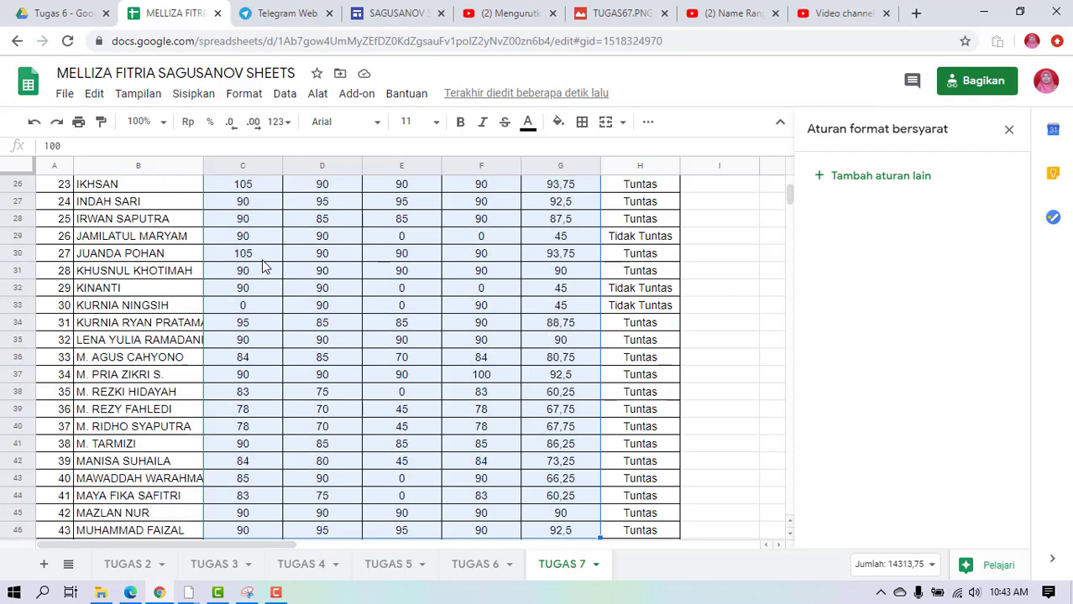
key(shift+Down)
key(shift+Down)
key(shift+Down)
key(shift+Down)
key(shift+Down)
key(shift+Down)
key(shift+Down)
key(shift+Down)
key(shift+Down)
key(shift+Down)
key(shift+Down)
key(shift+Down)
key(shift+Down)
key(shift+Down)
key(shift+Down)
key(shift+Down)
key(shift+Down)
key(shift+Down)
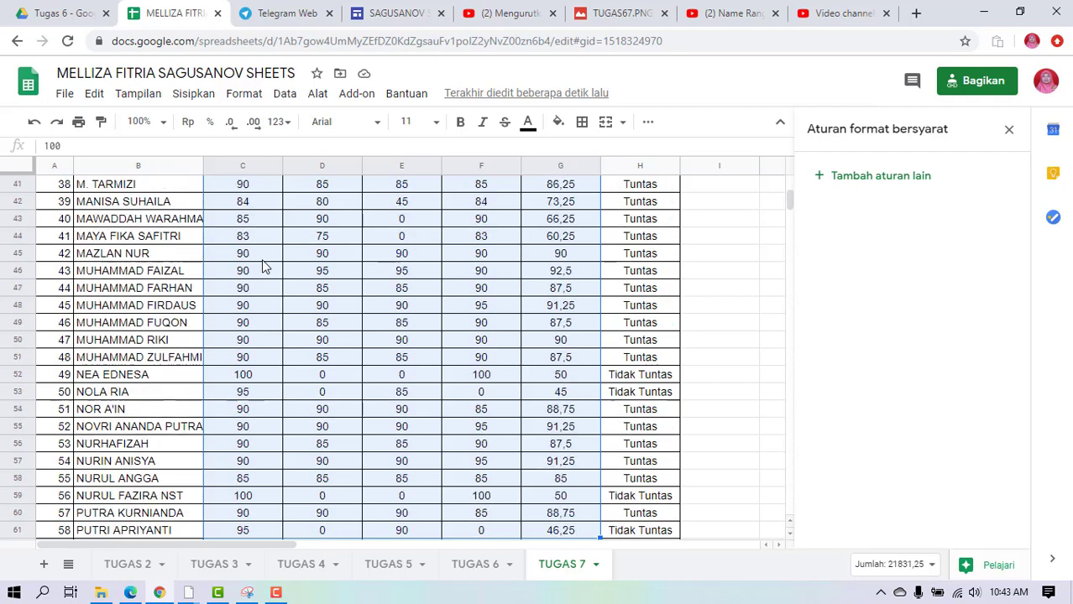
key(shift+Down)
key(shift+Down)
key(shift+Down)
key(shift+Down)
key(shift+Down)
key(shift+Down)
key(shift+Down)
key(shift+Down)
key(shift+Down)
key(shift+Down)
key(shift+Down)
key(shift+Down)
key(shift+Down)
key(shift+Down)
key(shift+Down)
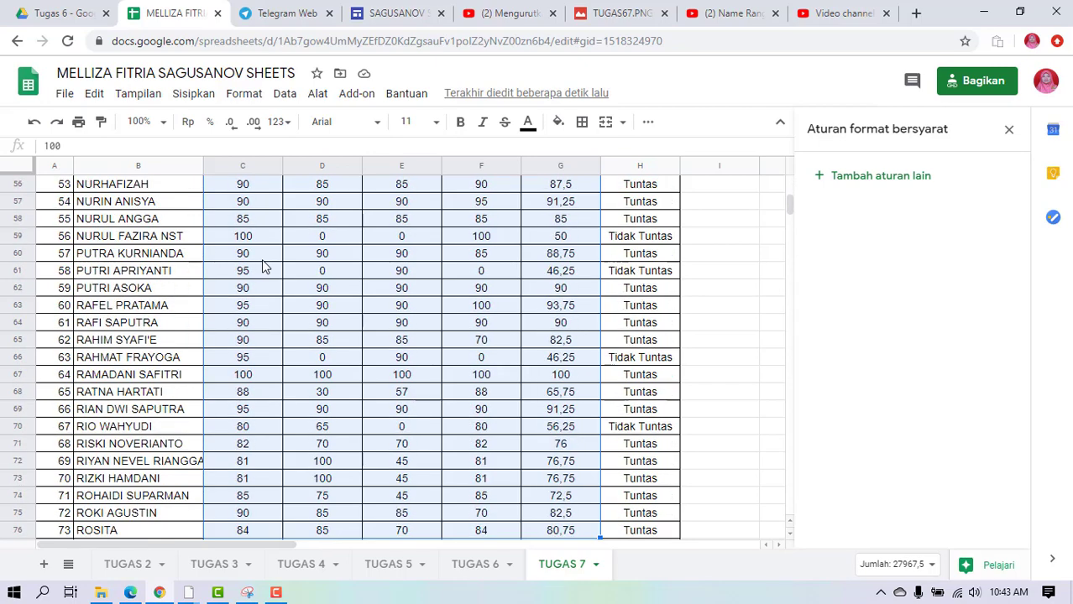
key(shift+Down)
key(shift+Down)
key(shift+Down)
key(shift+Down)
key(shift+Down)
key(shift+Down)
key(shift+Down)
key(shift+Down)
key(shift+Down)
key(shift+Down)
key(shift+Down)
key(shift+Down)
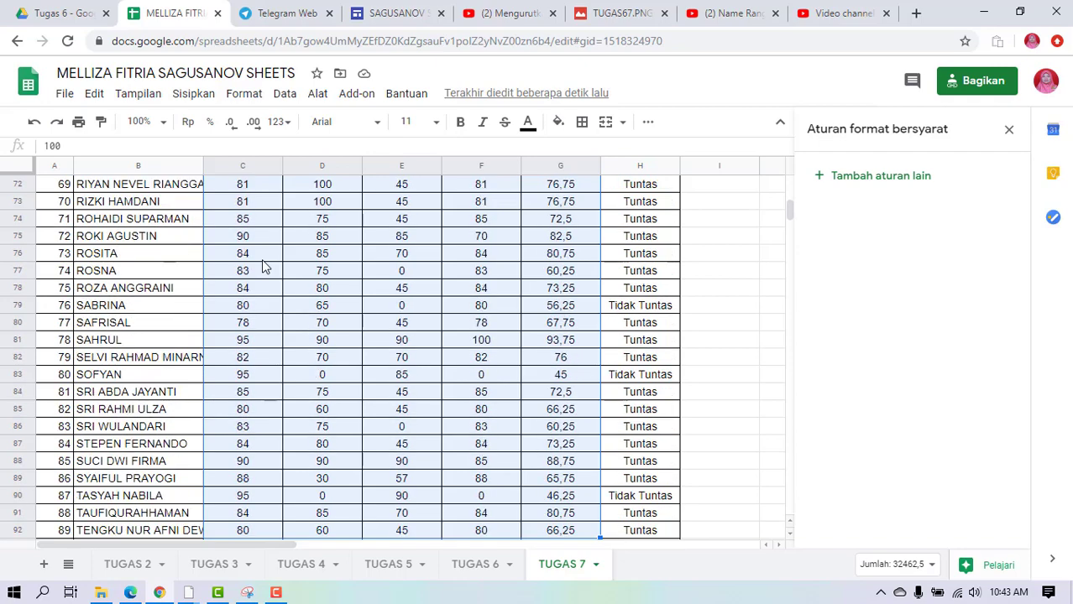
key(shift+Down)
key(shift+Down)
key(shift+Down)
key(shift+Down)
key(shift+Down)
key(shift+Down)
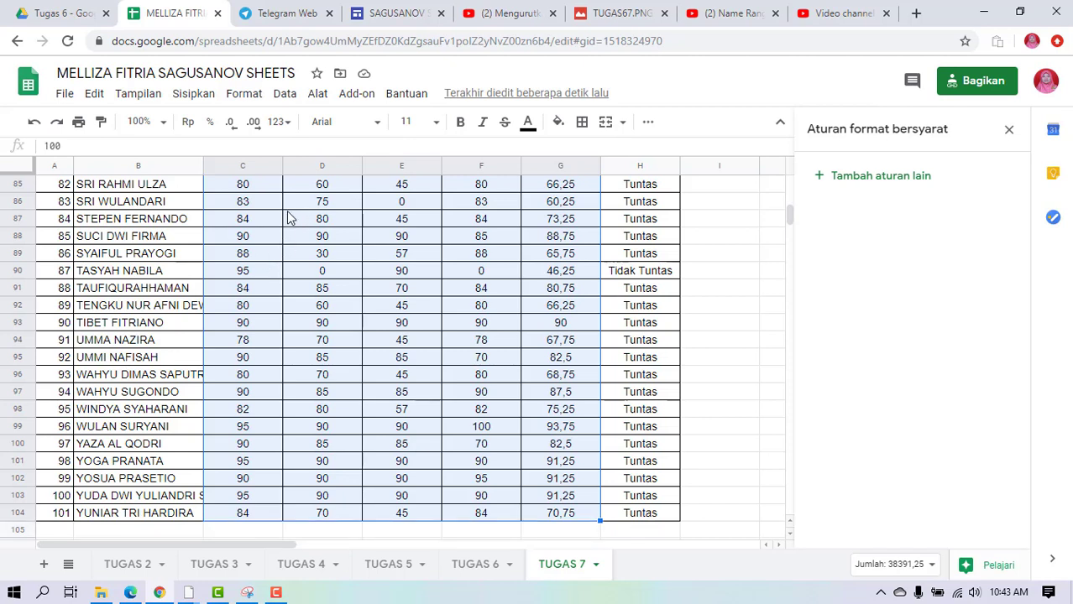
Add a conditional formatting rule to C4:G104 with the condition Kurang dari (less than) 70.
click(256, 99)
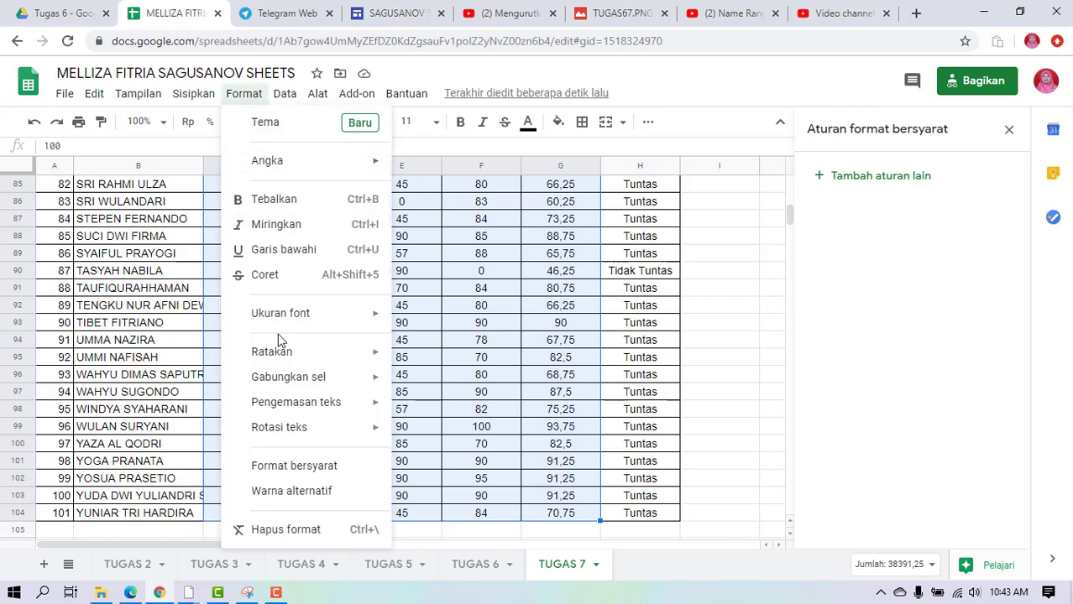
click(286, 467)
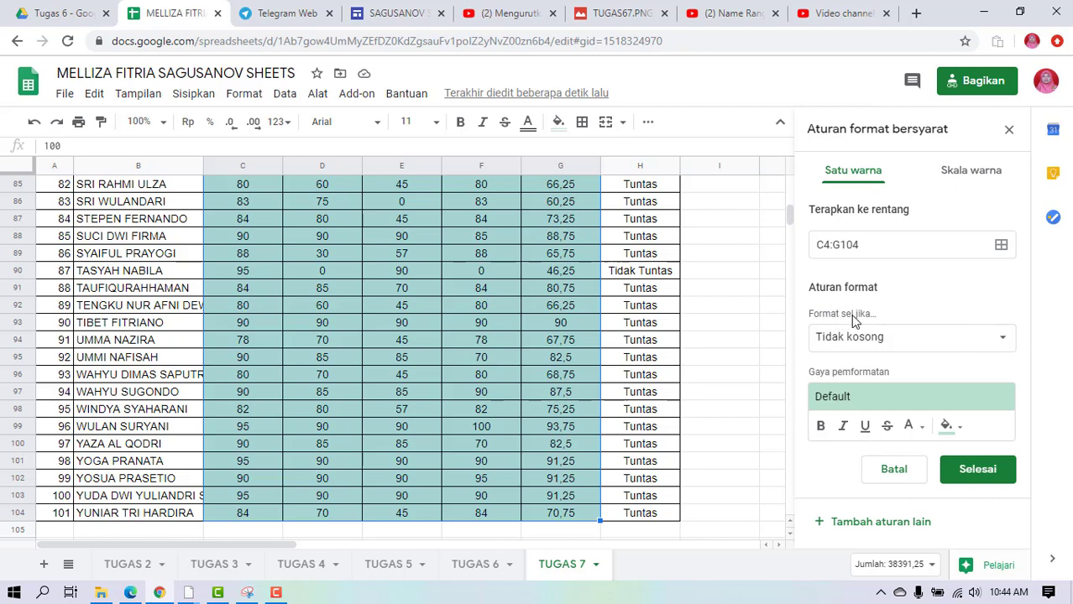
click(1001, 338)
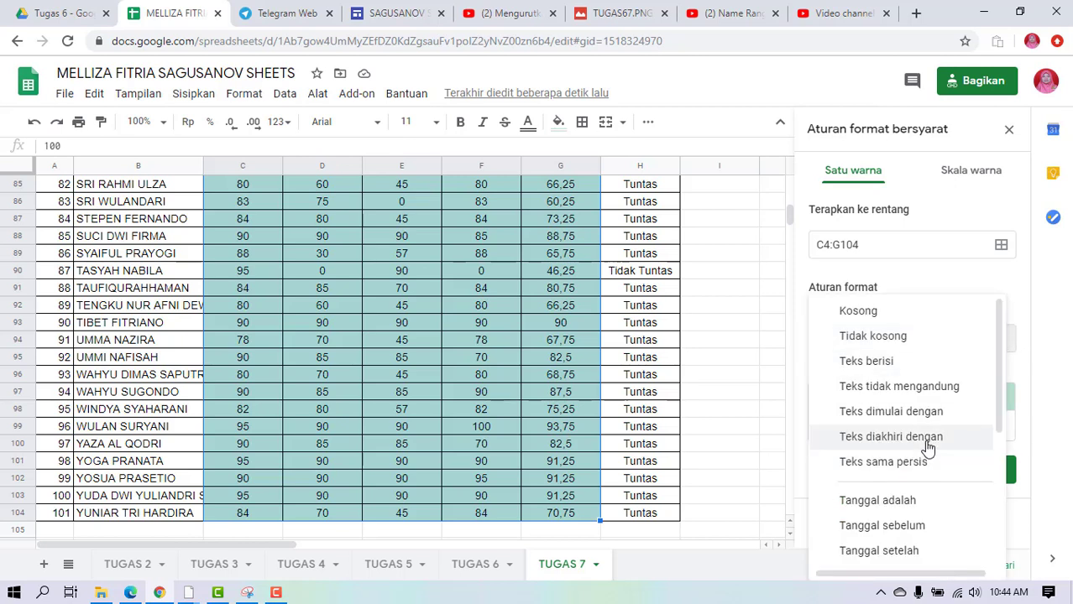
scroll(919, 390, down, 1)
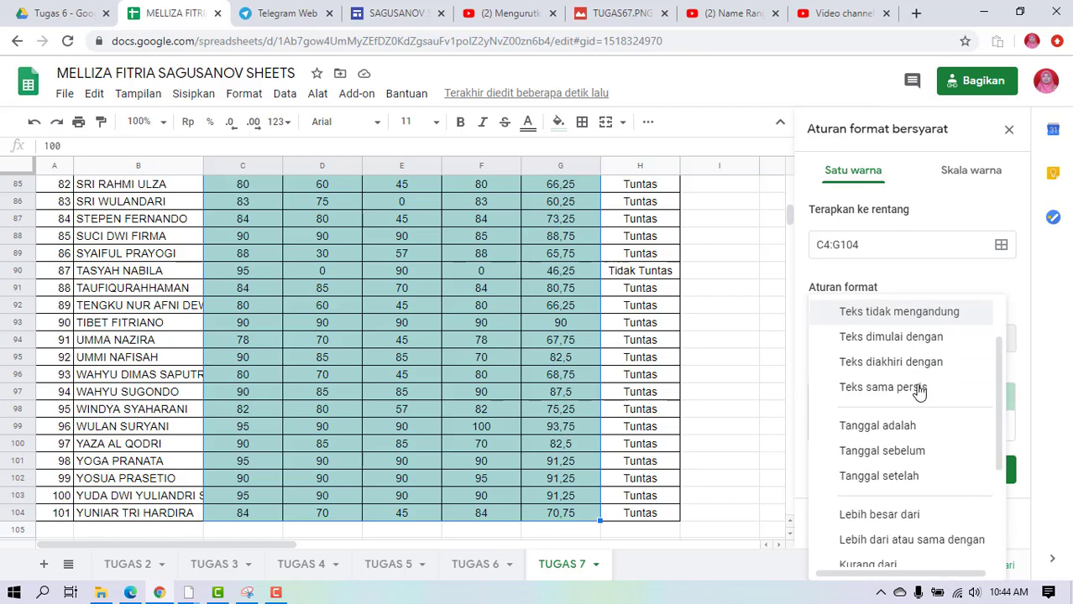
scroll(919, 390, down, 2)
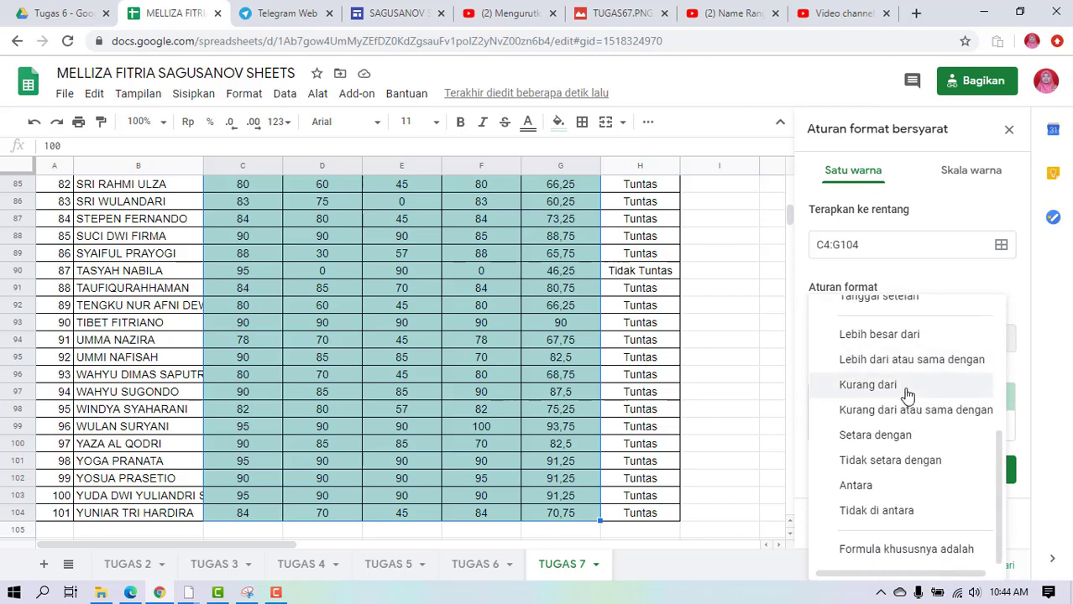
click(905, 388)
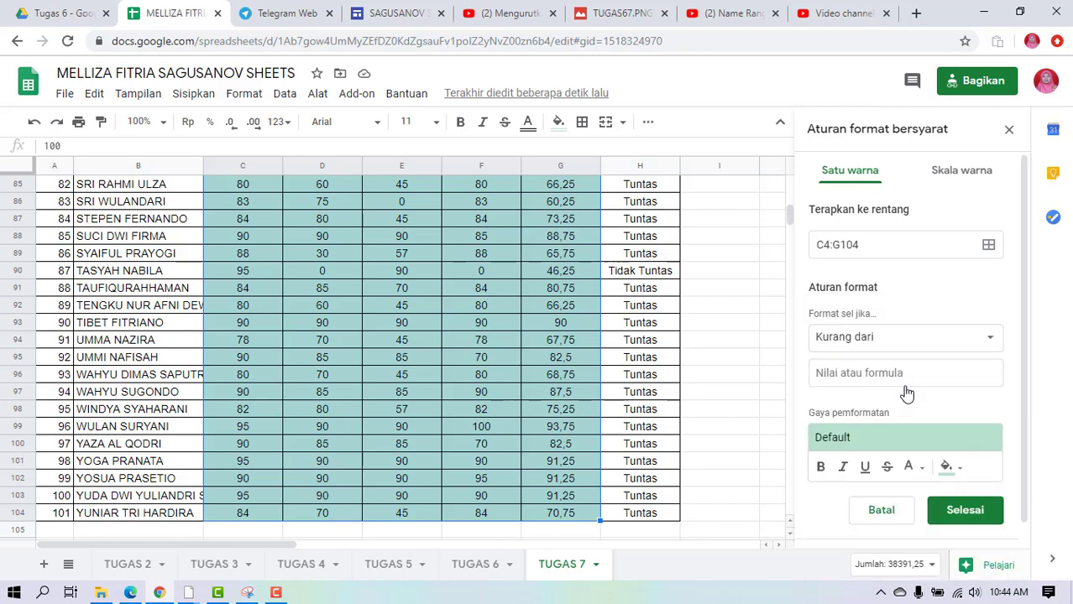
click(852, 370)
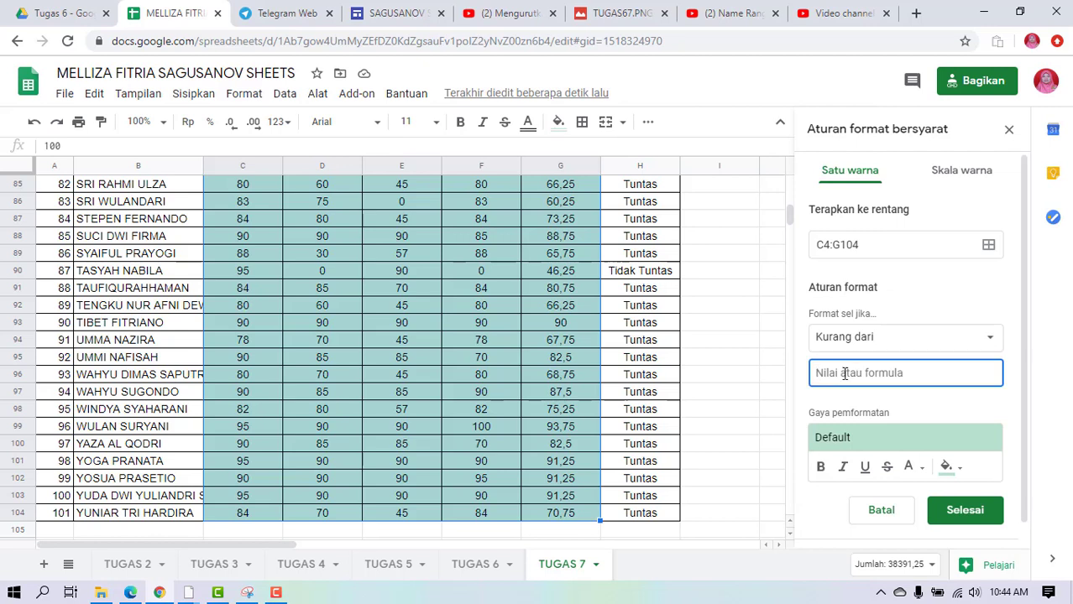
text(70)
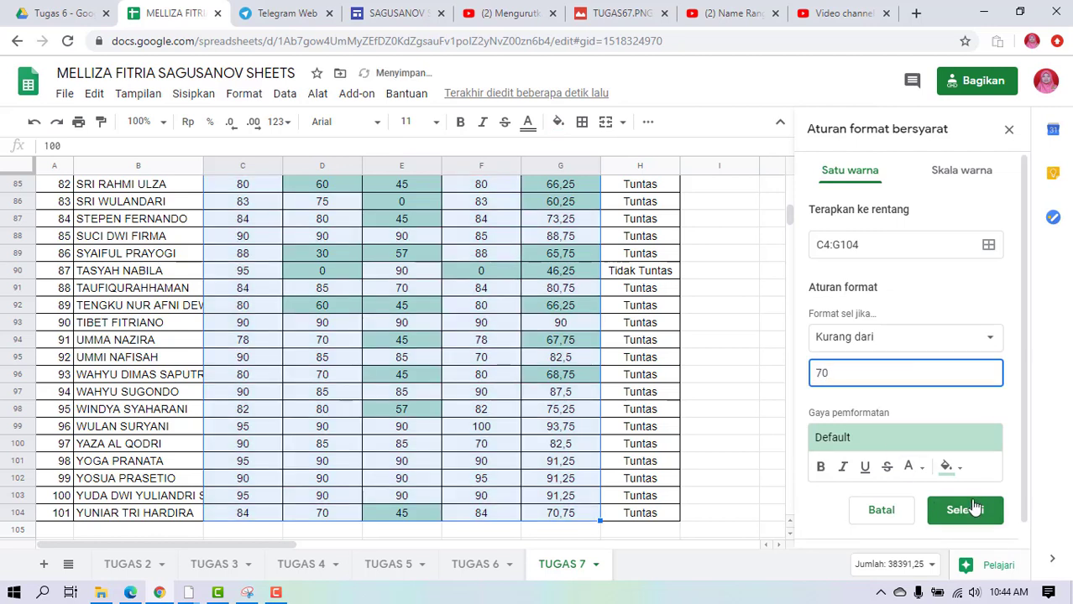
Style the less-than-70 rule with yellow fill and bold red text, and save the rule.
click(963, 474)
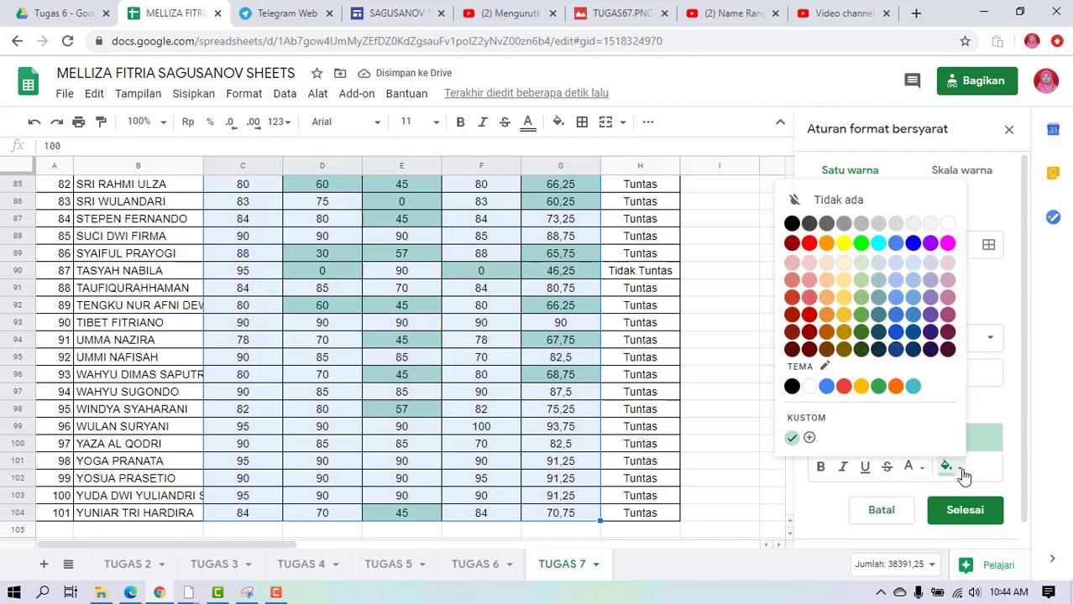
click(844, 248)
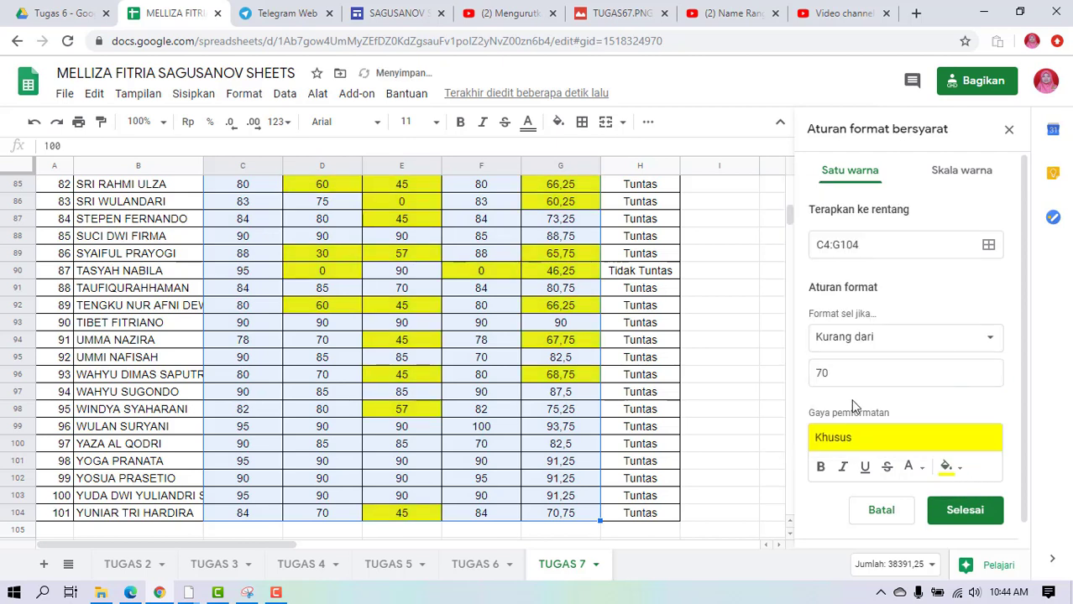
click(917, 474)
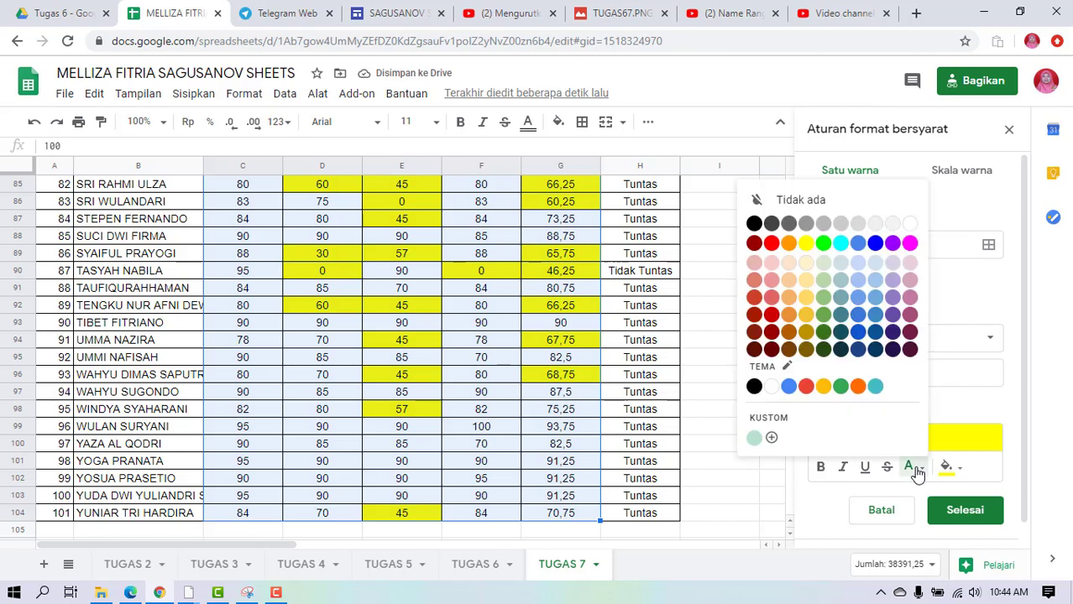
click(775, 251)
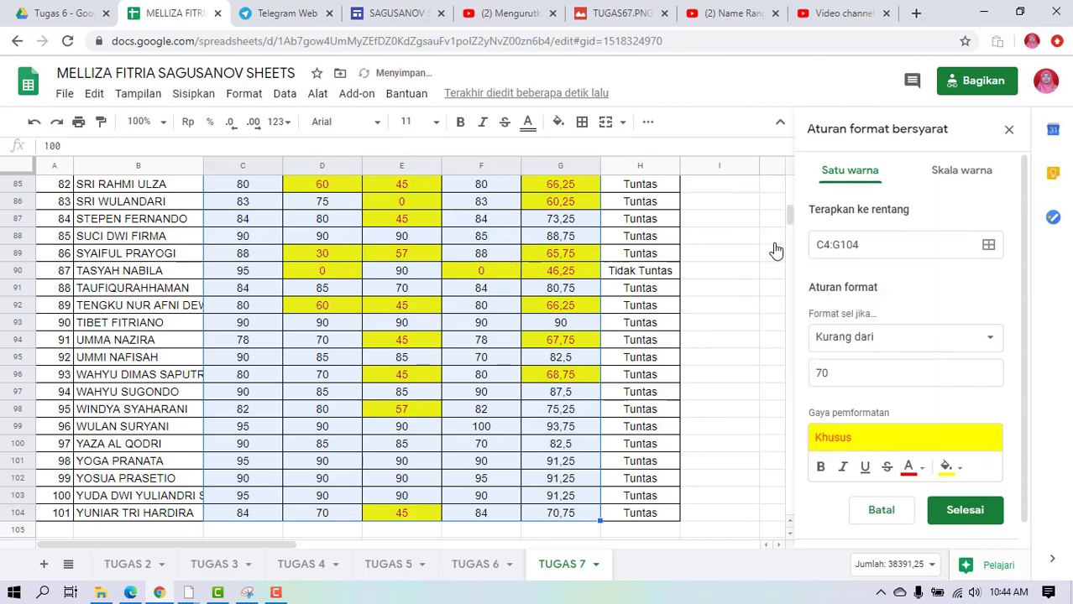
click(822, 467)
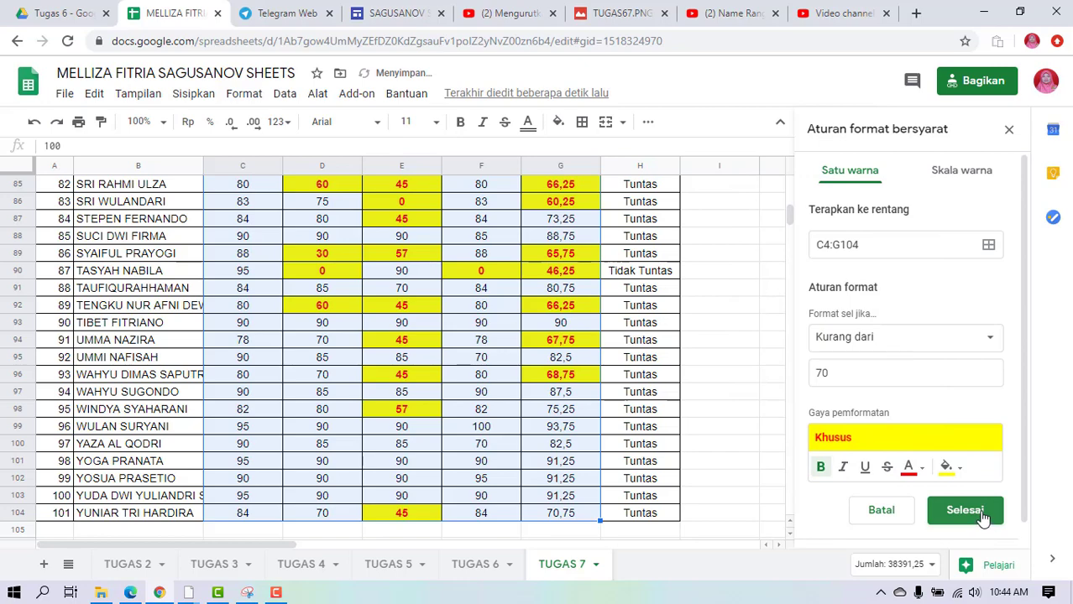
click(966, 511)
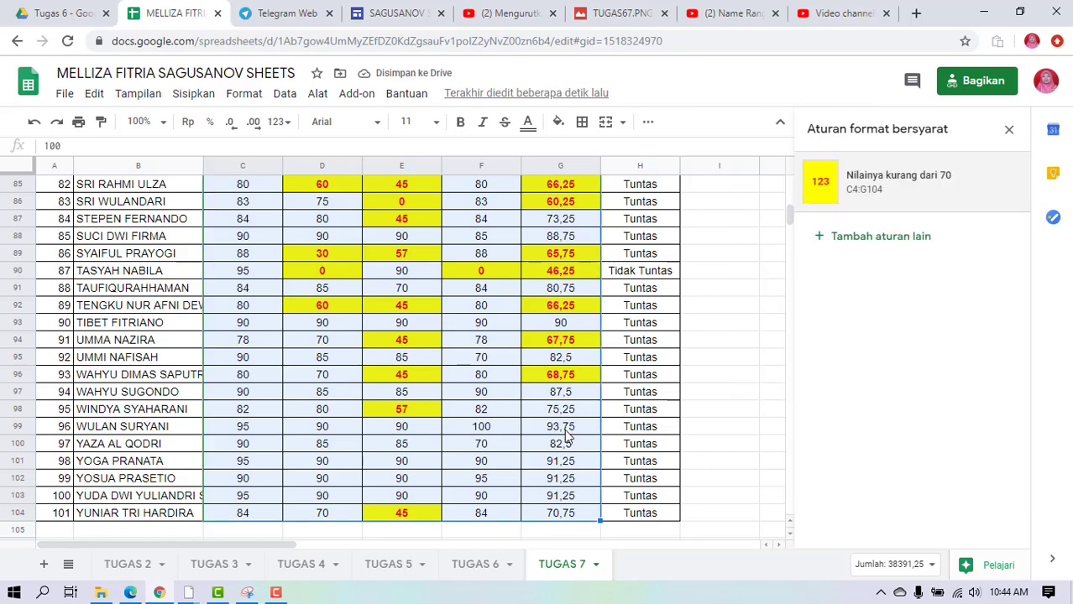
Review the conditional formatting of scores below 70 throughout the student list, ending back at the table's header.
scroll(566, 434, up, 5)
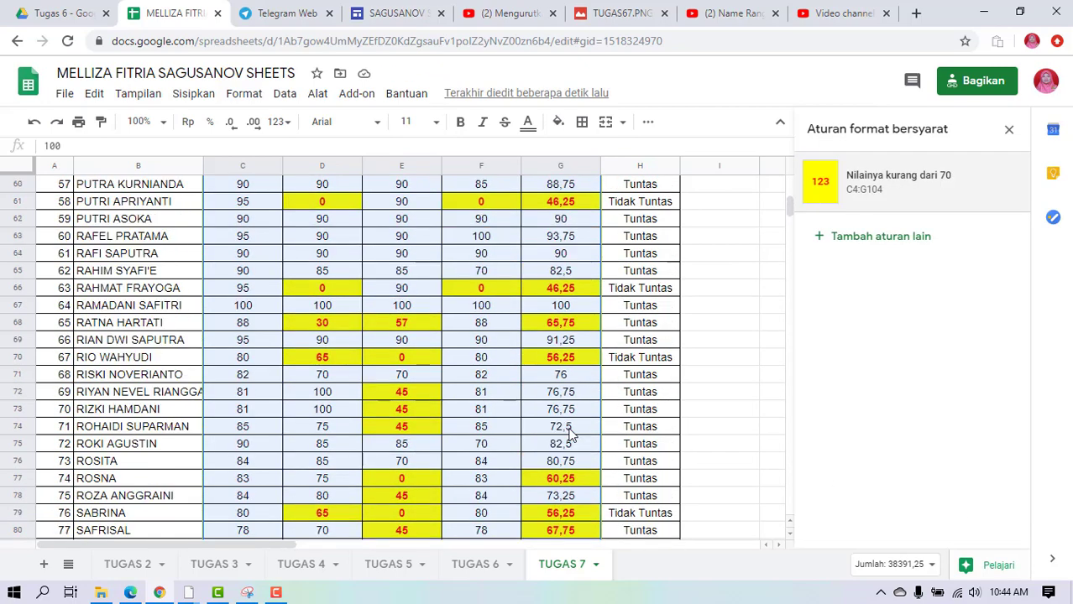
scroll(569, 434, up, 1)
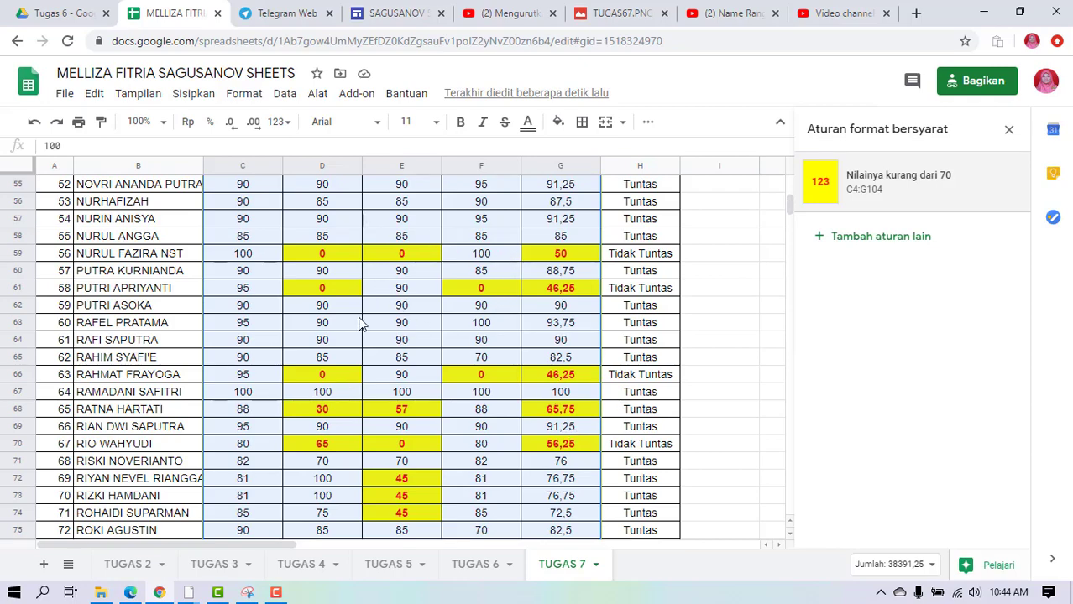
scroll(361, 324, up, 3)
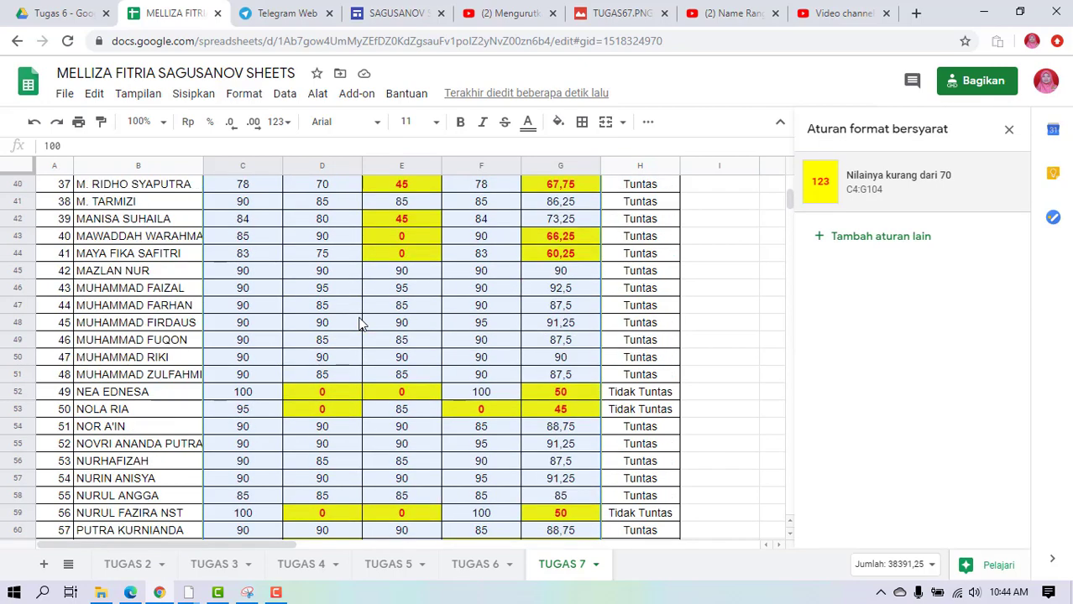
scroll(361, 324, up, 4)
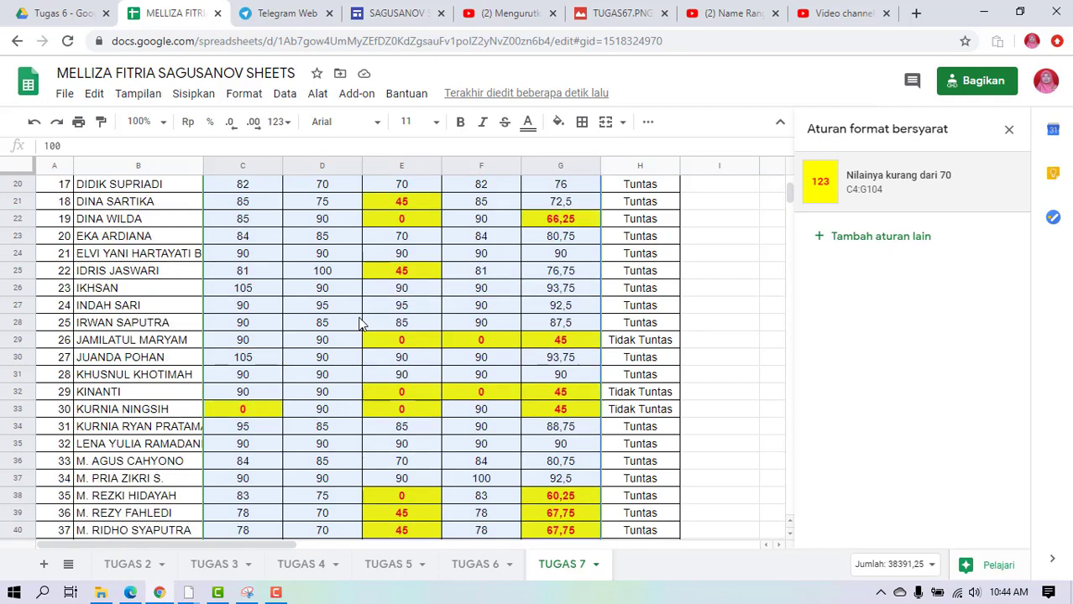
scroll(361, 324, up, 4)
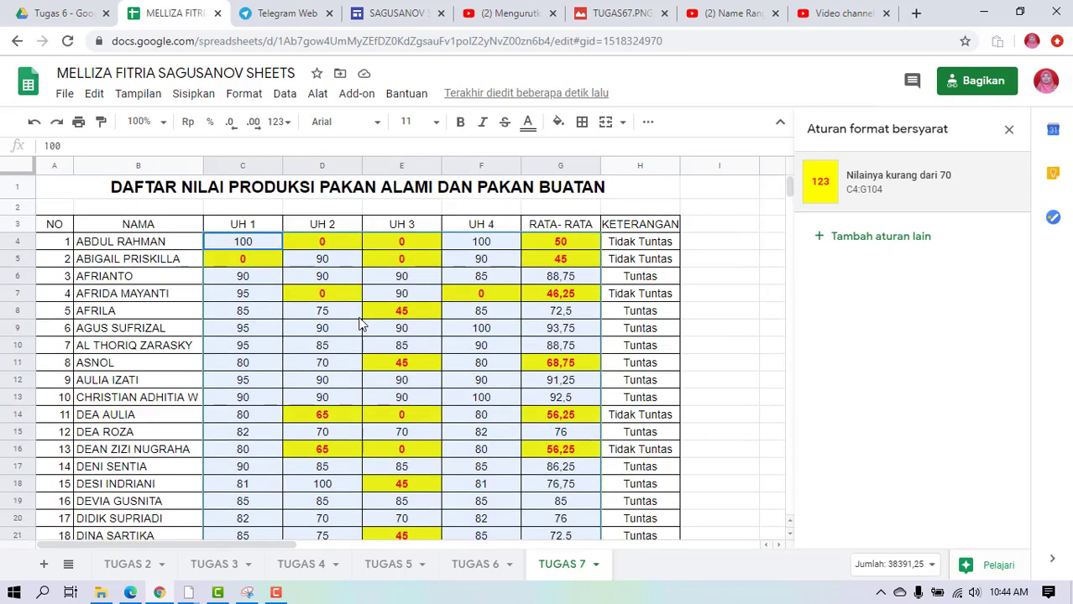
scroll(361, 324, down, 6)
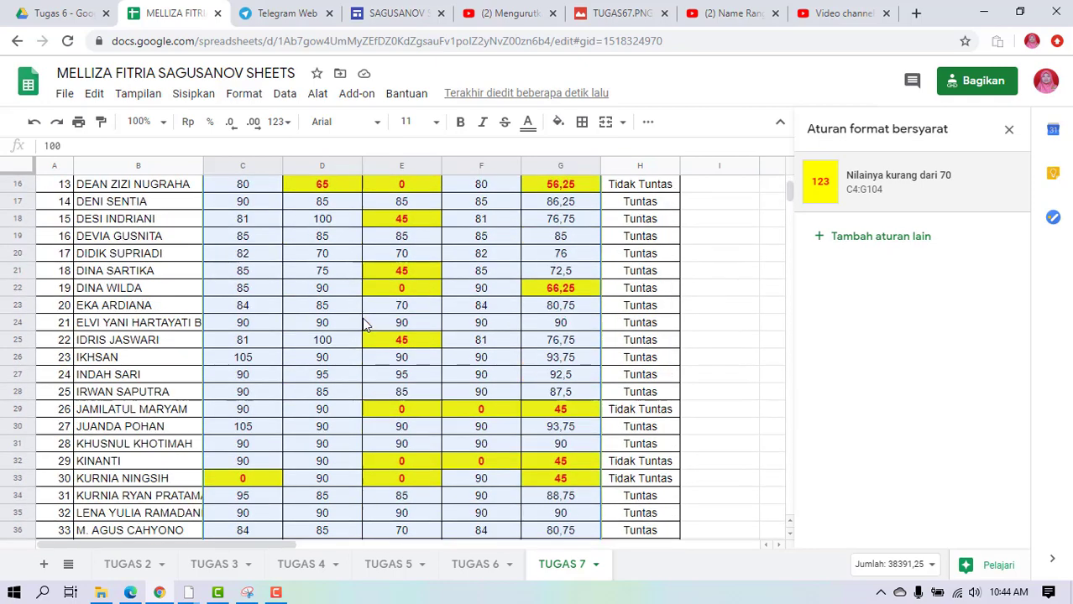
scroll(363, 324, down, 5)
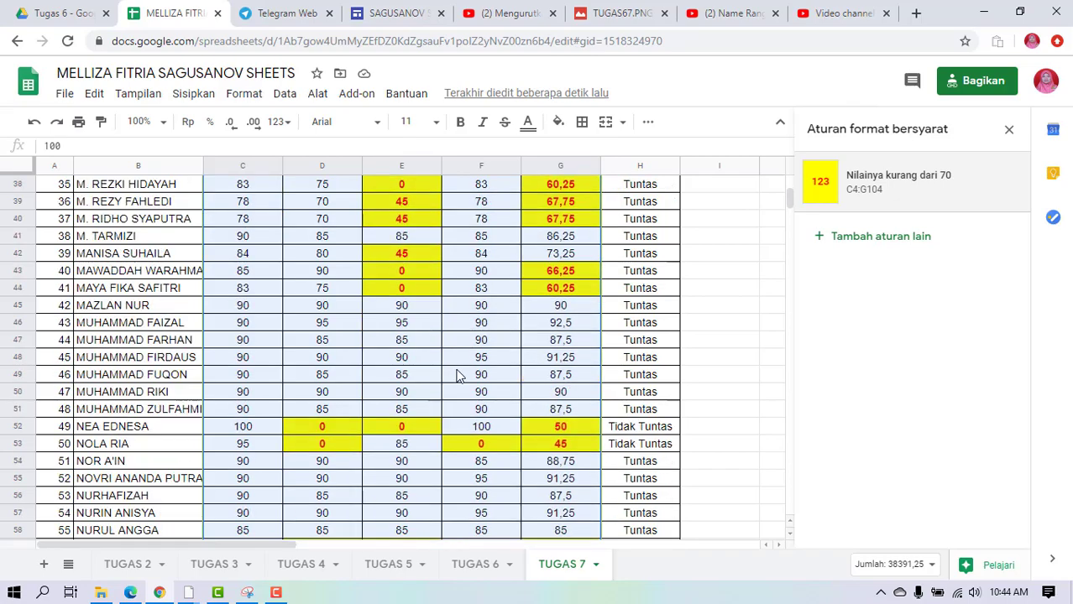
scroll(459, 374, down, 9)
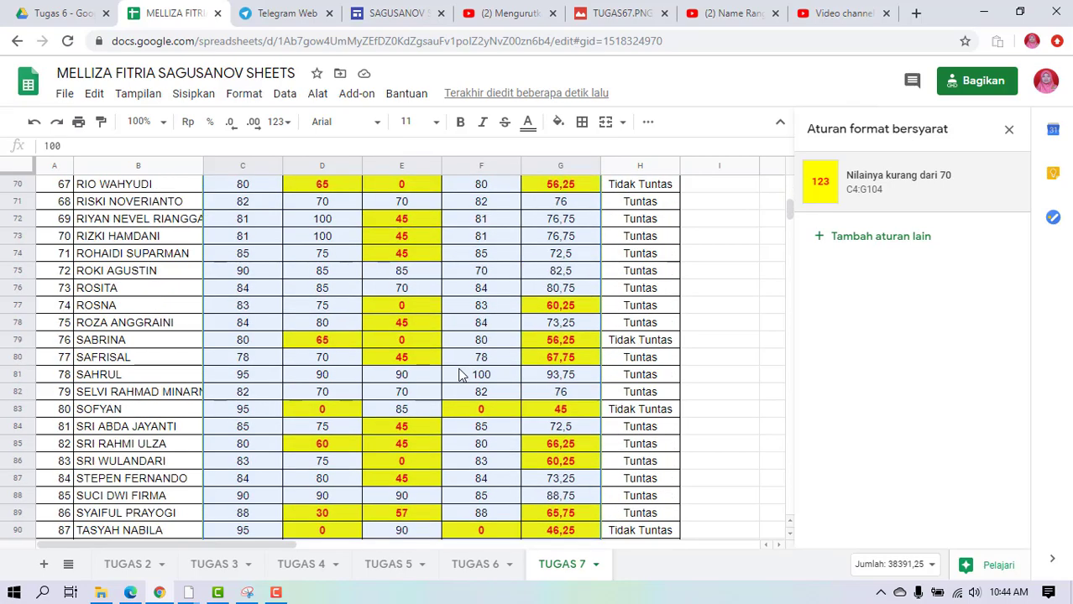
scroll(459, 374, up, 17)
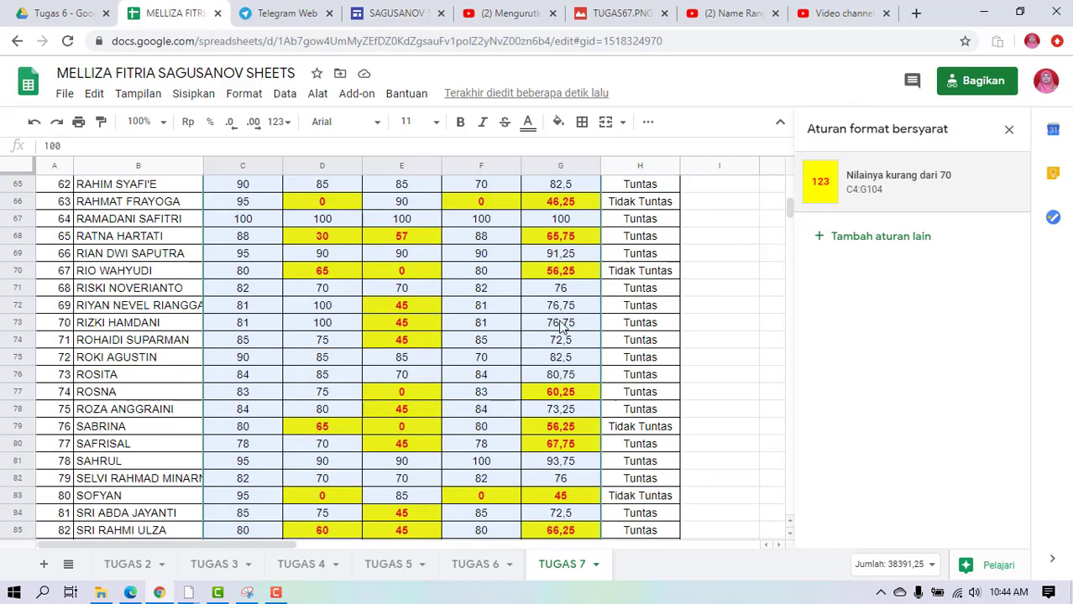
scroll(549, 310, up, 5)
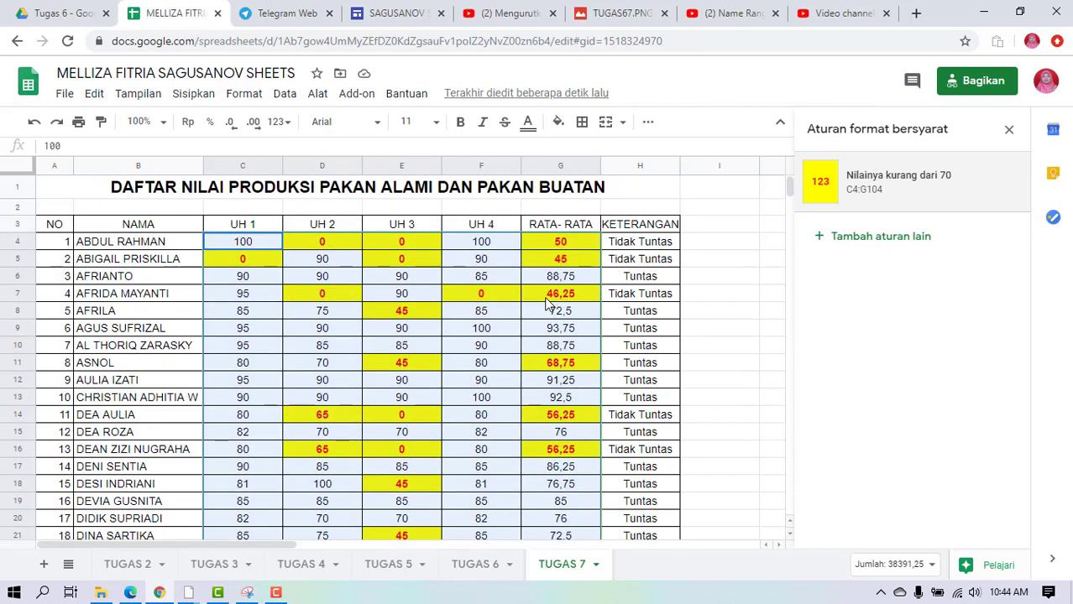
Select all the KETERANGAN entries, range H4:H104, down to the last student row.
click(651, 244)
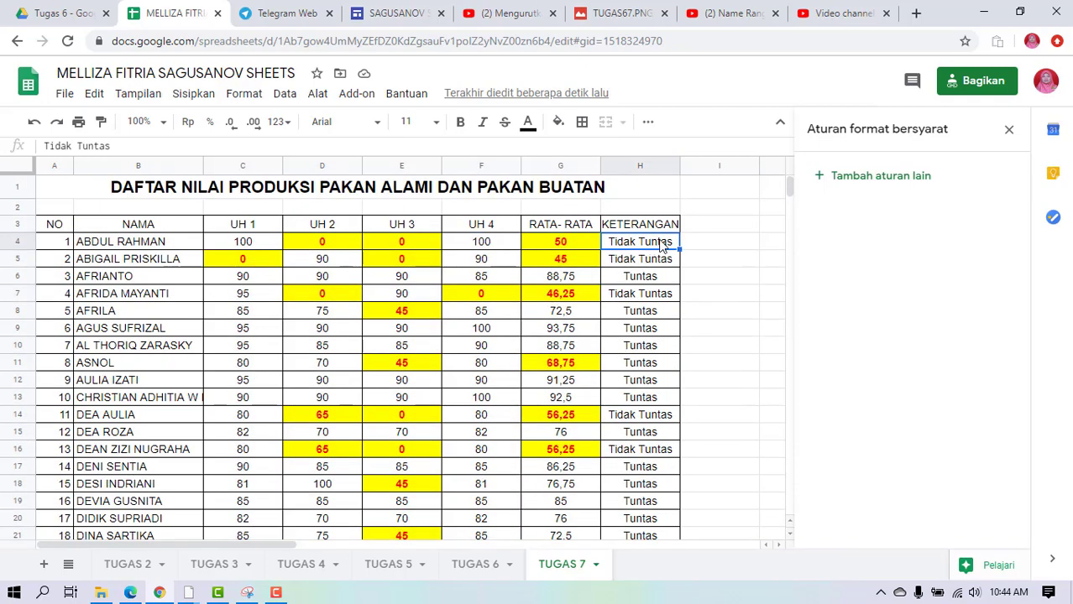
click(688, 281)
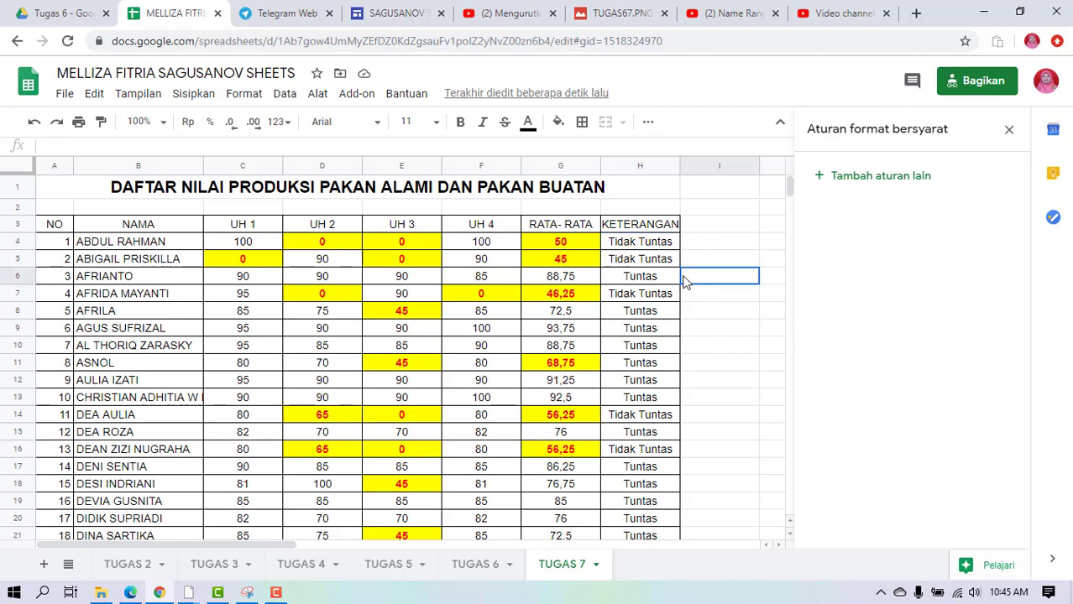
click(644, 249)
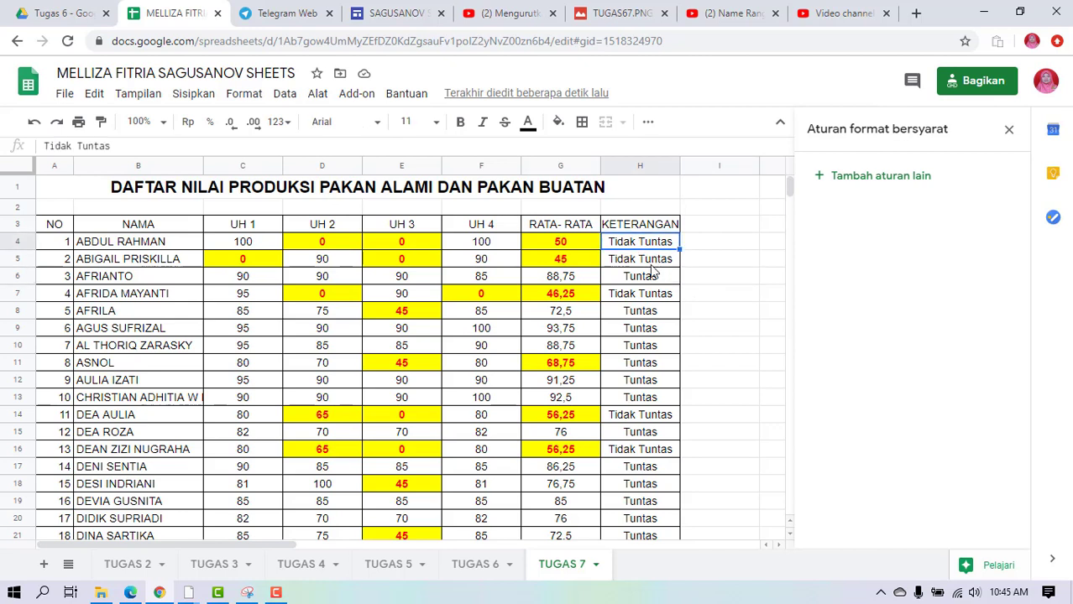
key(shift+Down)
key(shift+Down)
key(shift+Down)
key(shift+Down)
key(shift+Down)
key(shift+Down)
key(shift+Down)
key(shift+Down)
key(shift+Down)
key(shift+Down)
key(shift+Down)
key(shift+Down)
key(shift+Down)
key(shift+Down)
key(shift+Down)
key(shift+Down)
key(shift+Down)
key(shift+Down)
key(shift+Down)
key(shift+Down)
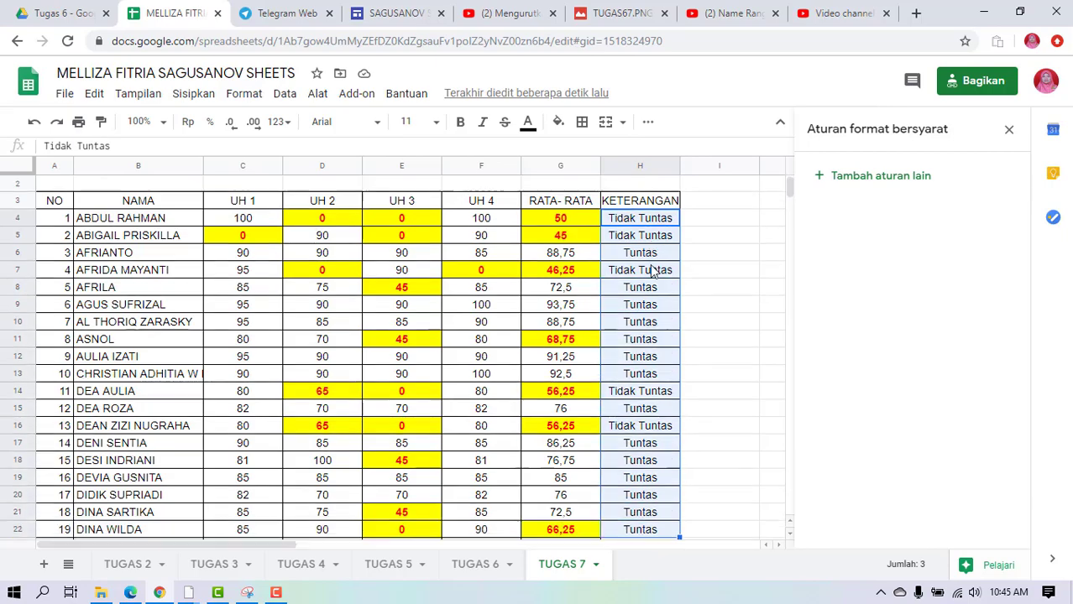
key(shift+Down)
key(shift+Down)
key(shift+Down)
key(shift+Down)
key(shift+Down)
key(shift+Down)
key(shift+Down)
key(shift+Down)
key(shift+Down)
key(shift+Down)
key(shift+Down)
key(shift+Down)
key(shift+Down)
key(shift+Down)
key(shift+Down)
key(shift+Down)
key(shift+Down)
key(shift+Down)
key(shift+Down)
key(shift+Down)
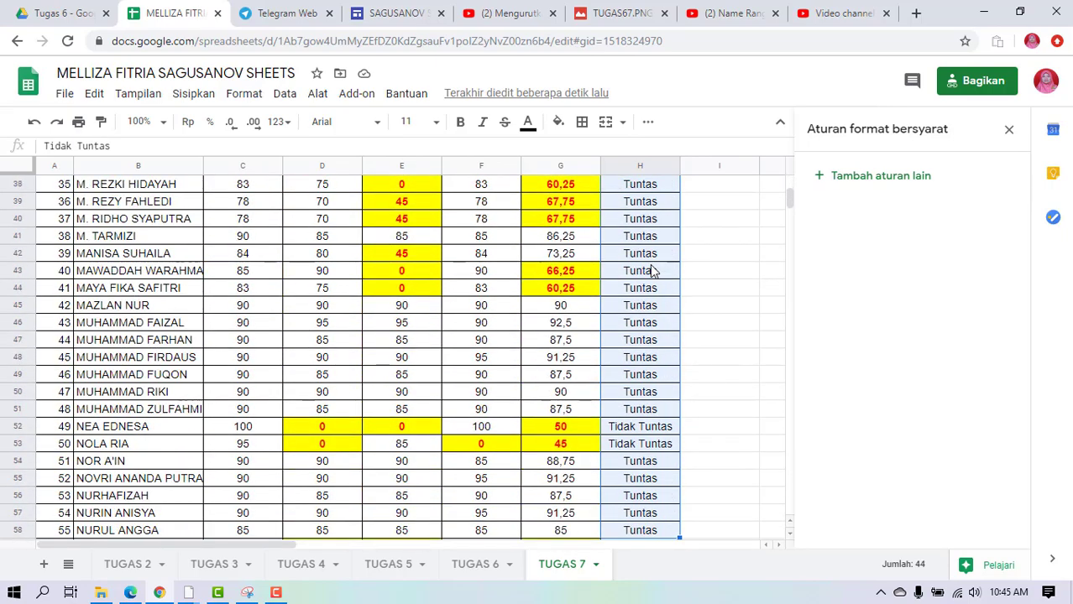
key(shift+Down)
key(shift+Down)
key(shift+Down)
key(shift+Down)
key(shift+Down)
key(shift+Down)
key(shift+Down)
key(shift+Down)
key(shift+Down)
key(shift+Down)
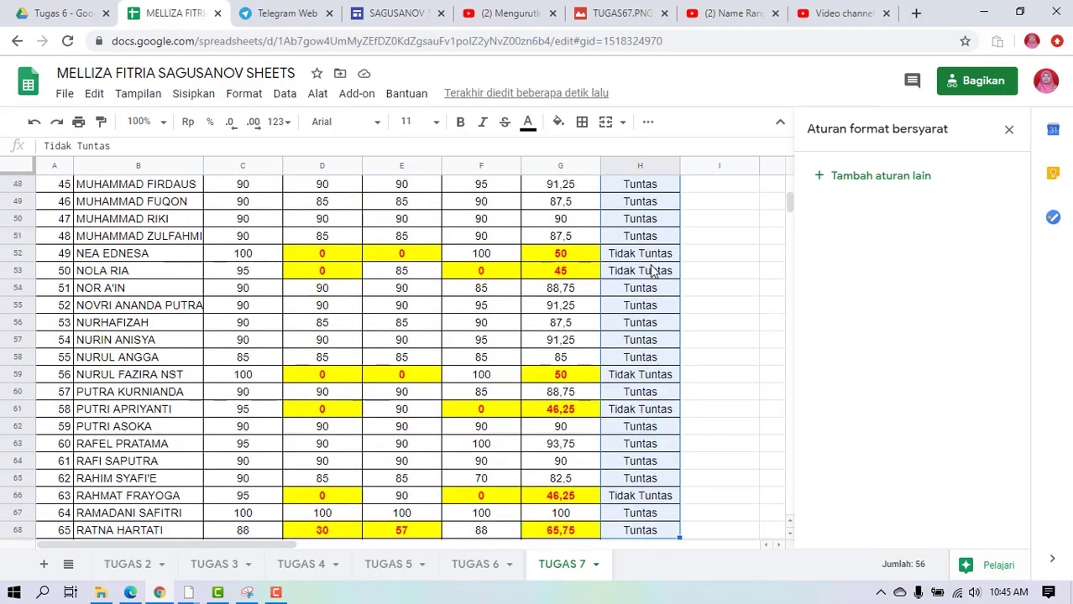
key(shift+Down)
key(shift+Down)
key(shift+Down)
key(shift+Down)
key(shift+Down)
key(shift+Down)
key(shift+Down)
key(shift+Down)
key(shift+Down)
key(shift+Down)
key(shift+Down)
key(shift+Down)
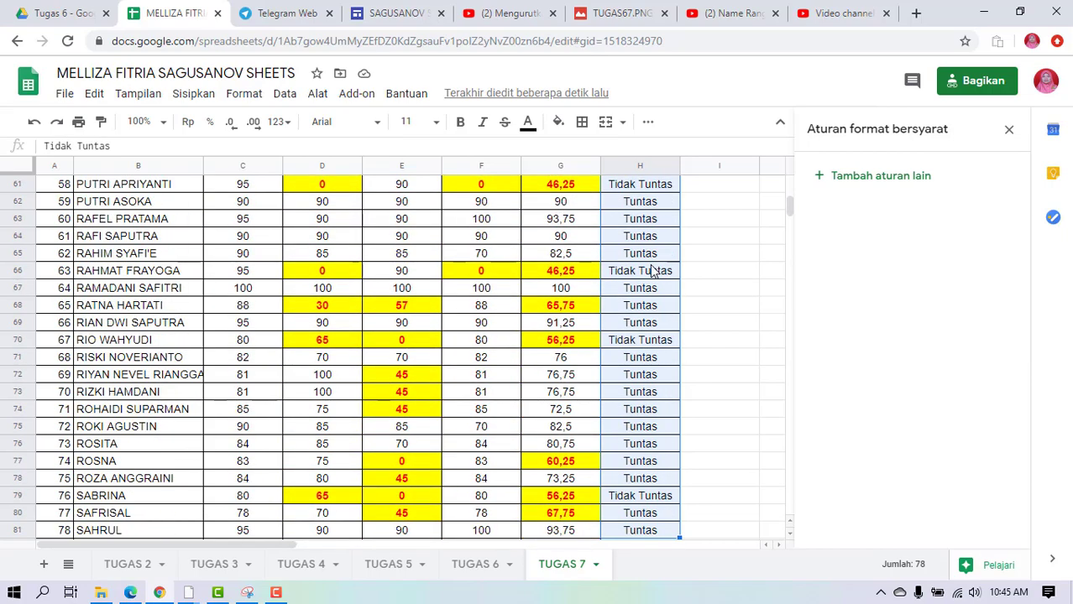
key(shift+Down)
key(shift+Down)
key(shift+Down)
key(shift+Down)
key(shift+Down)
key(shift+Down)
key(shift+Down)
key(shift+Down)
key(shift+Down)
key(shift+Down)
key(shift+Down)
key(shift+Down)
key(shift+Down)
key(shift+Down)
key(shift+Down)
key(shift+Down)
key(shift+Down)
key(shift+Down)
key(shift+Down)
key(shift+Down)
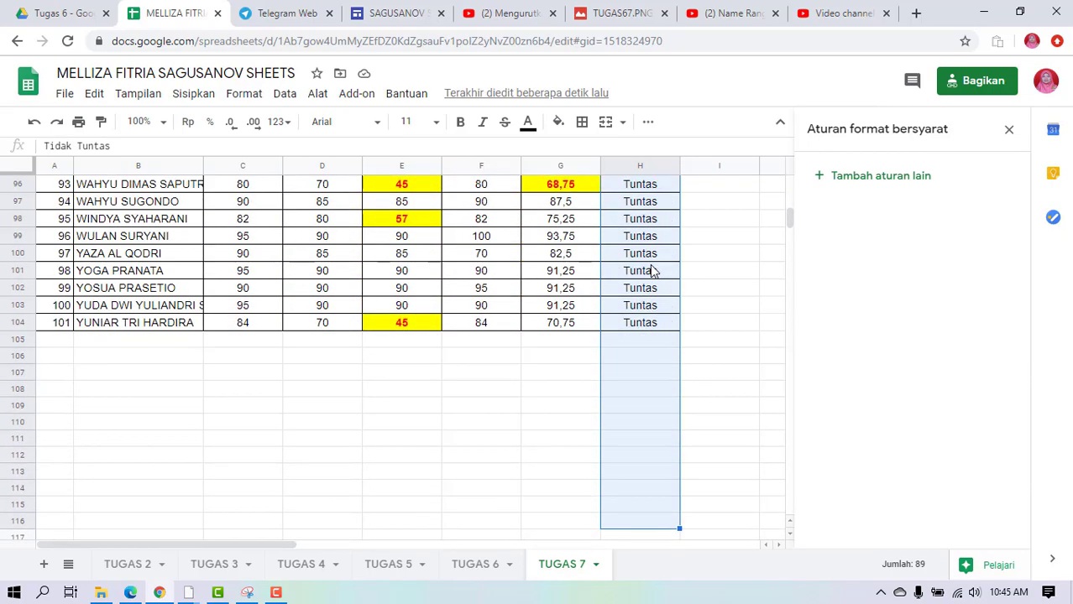
key(shift+Up)
key(shift+Up)
key(shift+Up)
key(shift+Up)
key(shift+Up)
key(shift+Up)
key(shift+Up)
key(shift+Up)
key(shift+Up)
key(shift+Up)
key(shift+Up)
key(shift+Up)
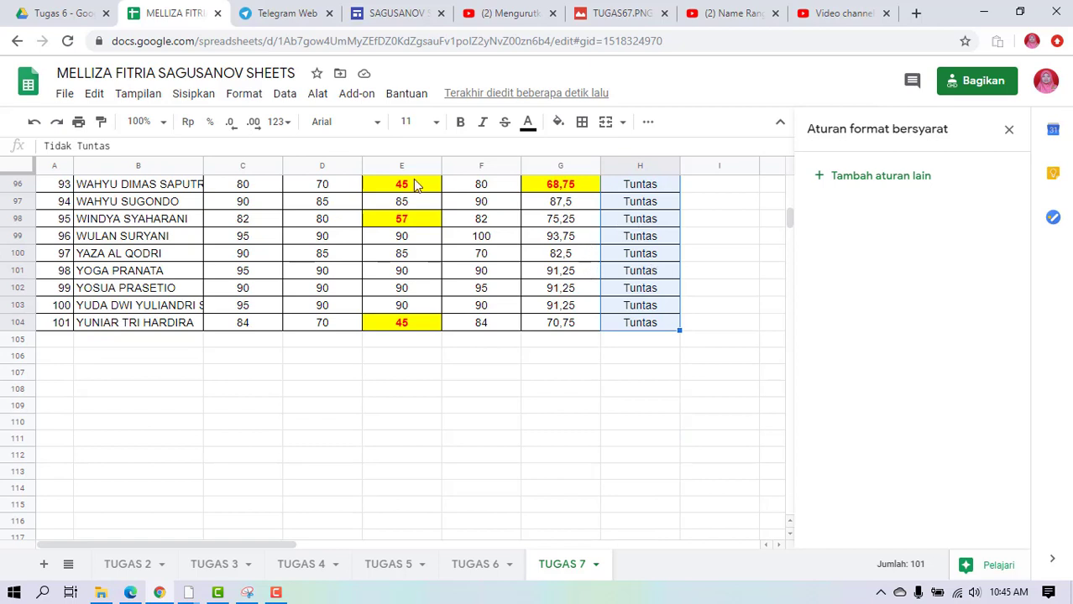
Add a conditional formatting rule to H4:H104 with the condition Teks berisi (text contains) "Tidak Tuntas".
click(252, 98)
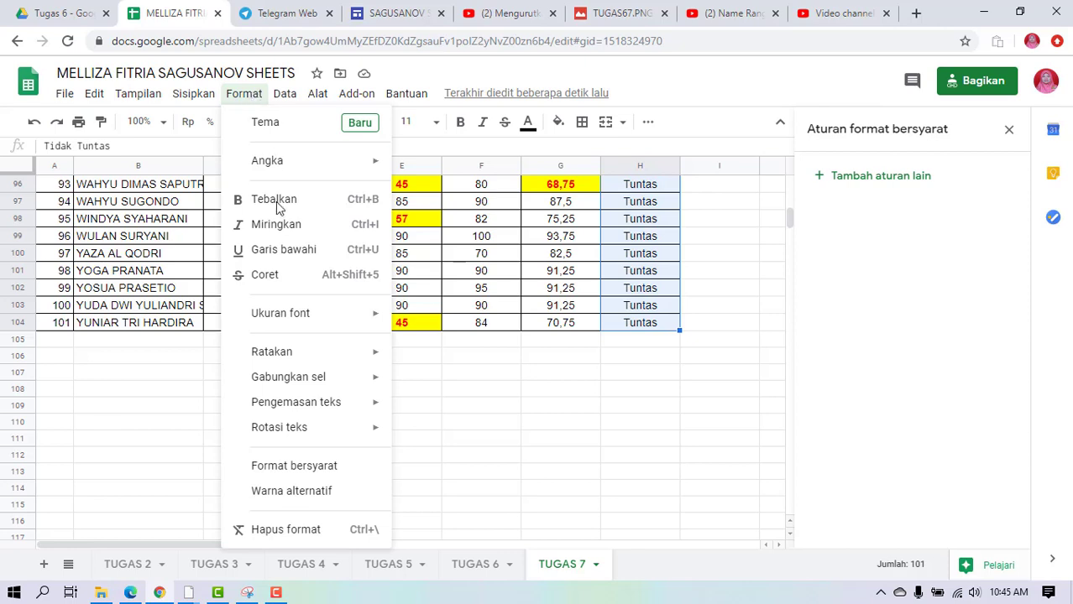
click(318, 464)
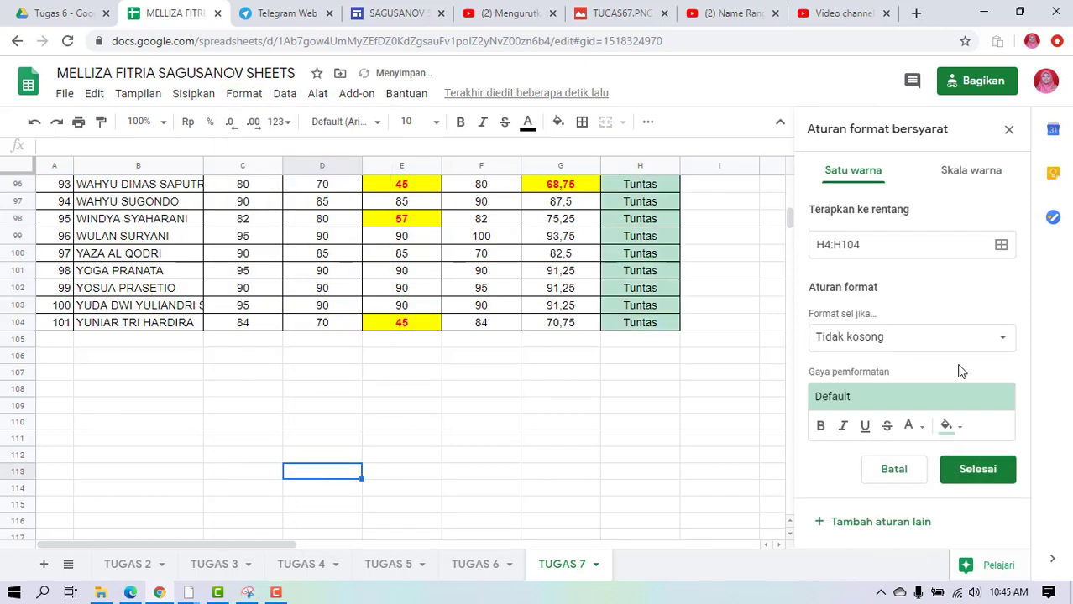
click(999, 339)
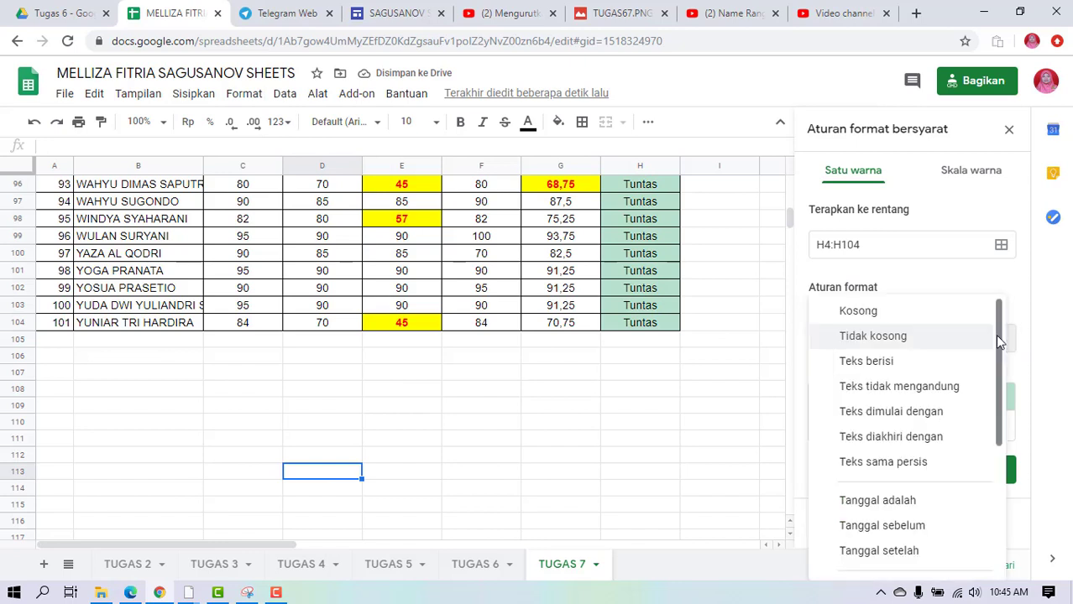
click(912, 360)
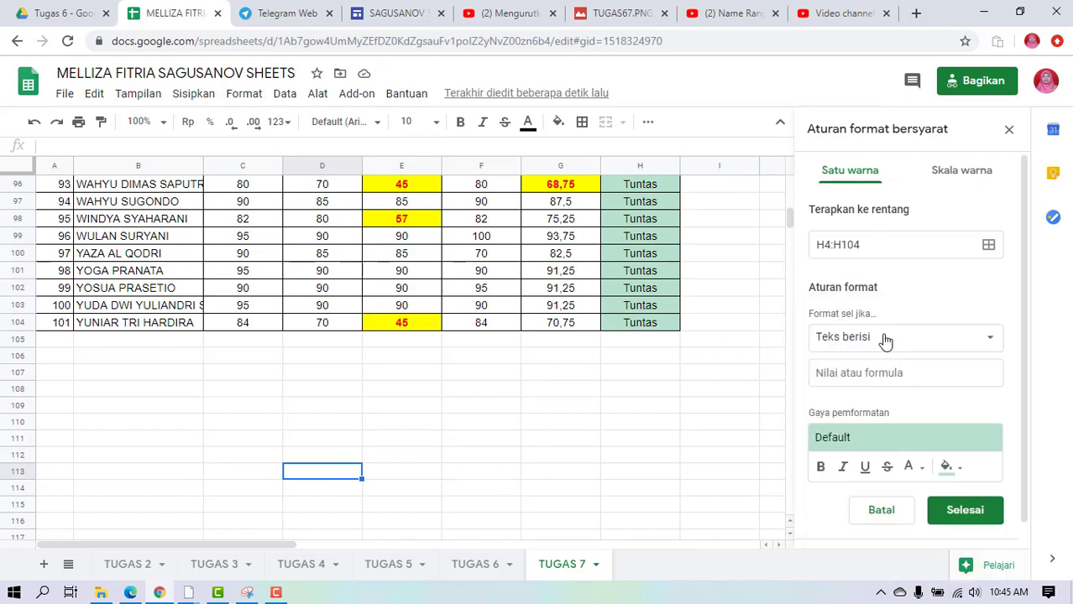
click(884, 372)
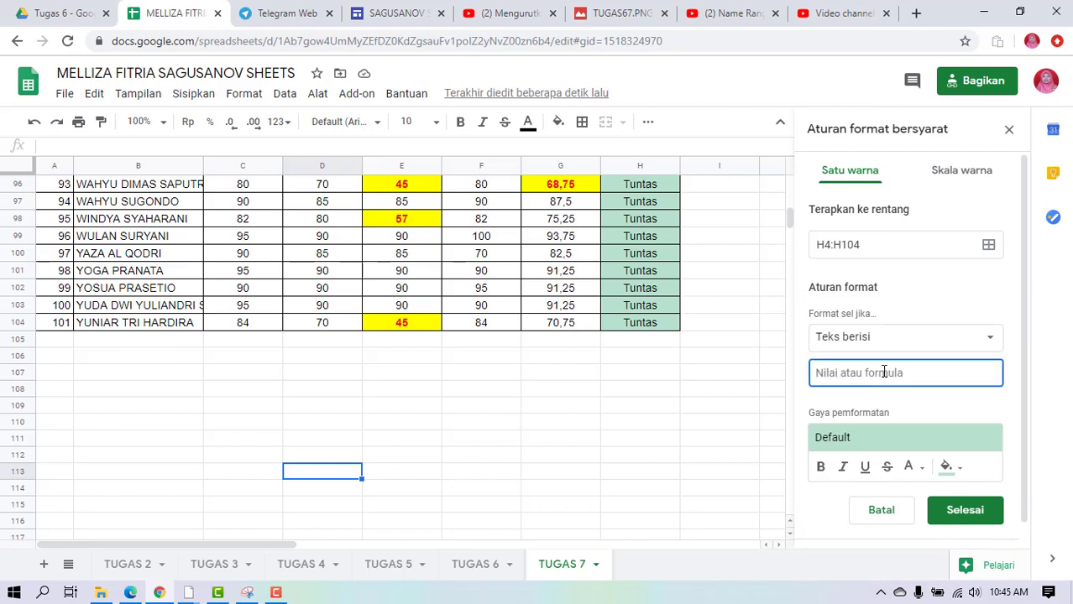
text(Tidak)
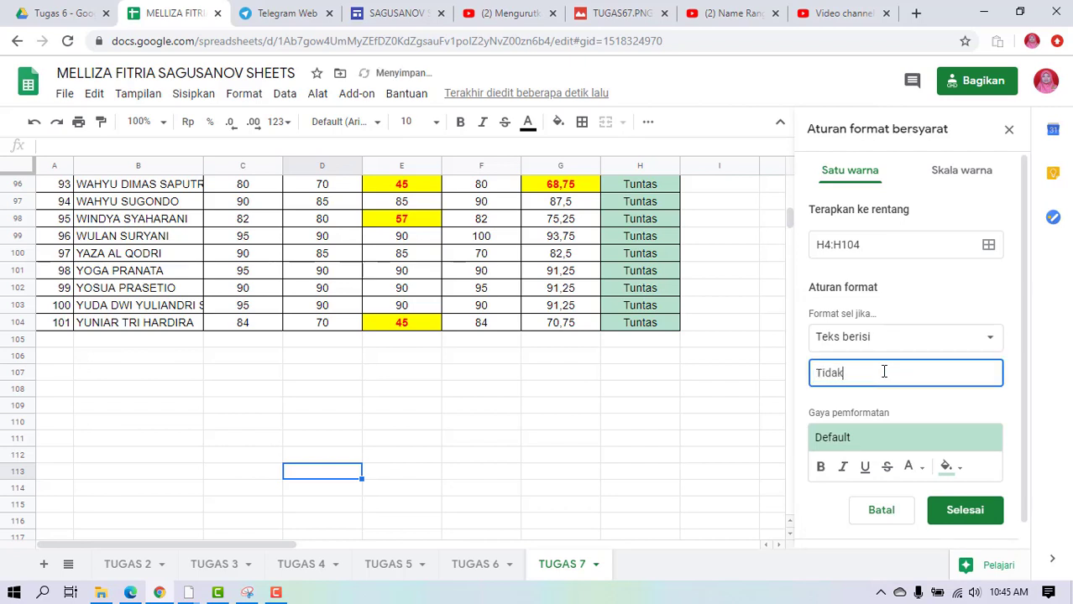
text( Tuntas)
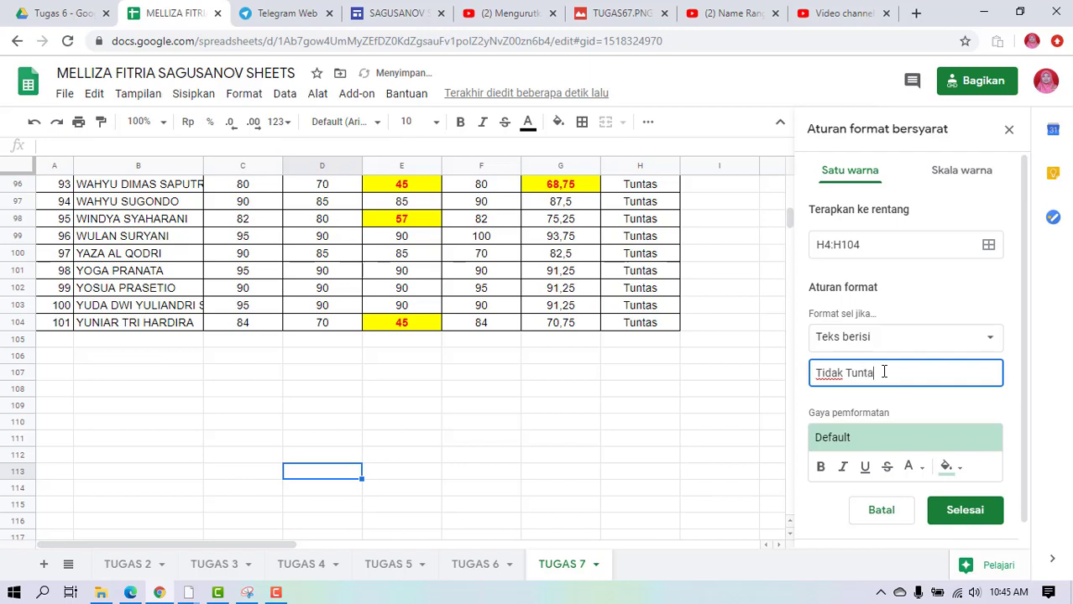
Style the "Tidak Tuntas" rule with bold red text and save the rule.
click(959, 475)
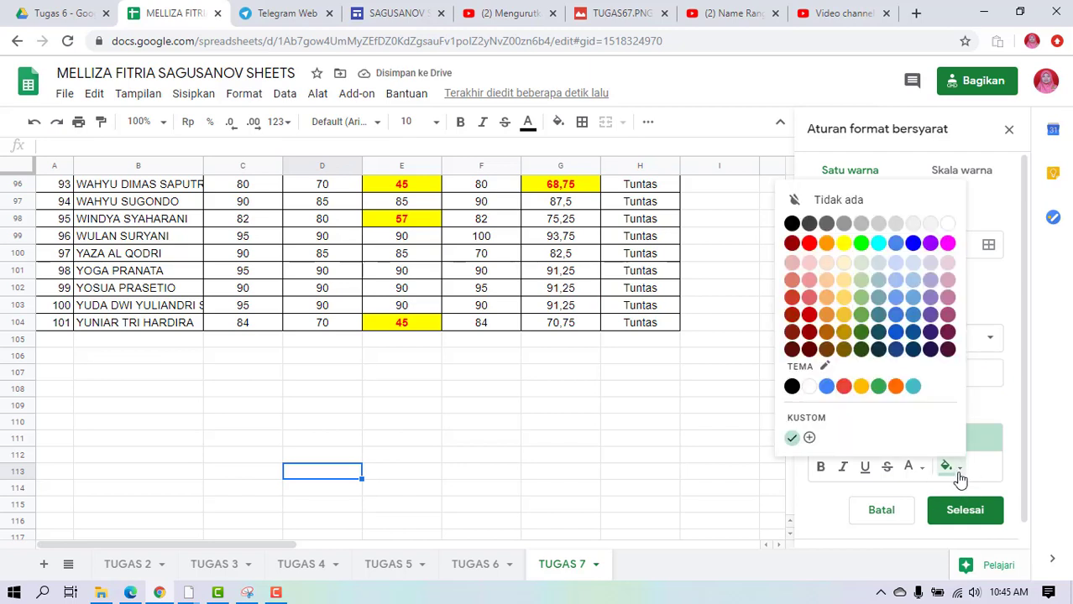
click(911, 467)
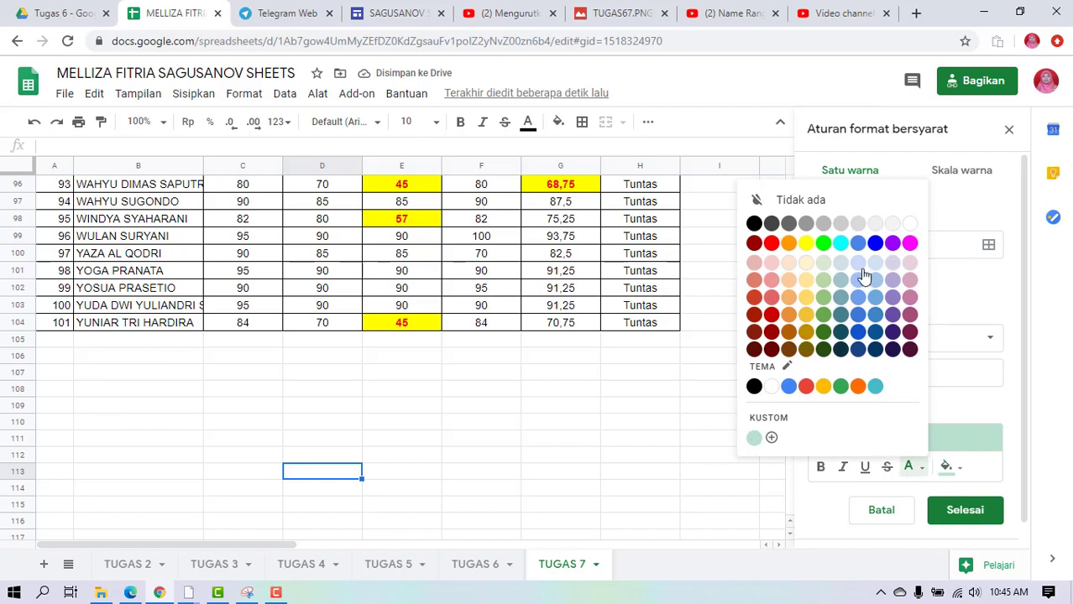
click(806, 246)
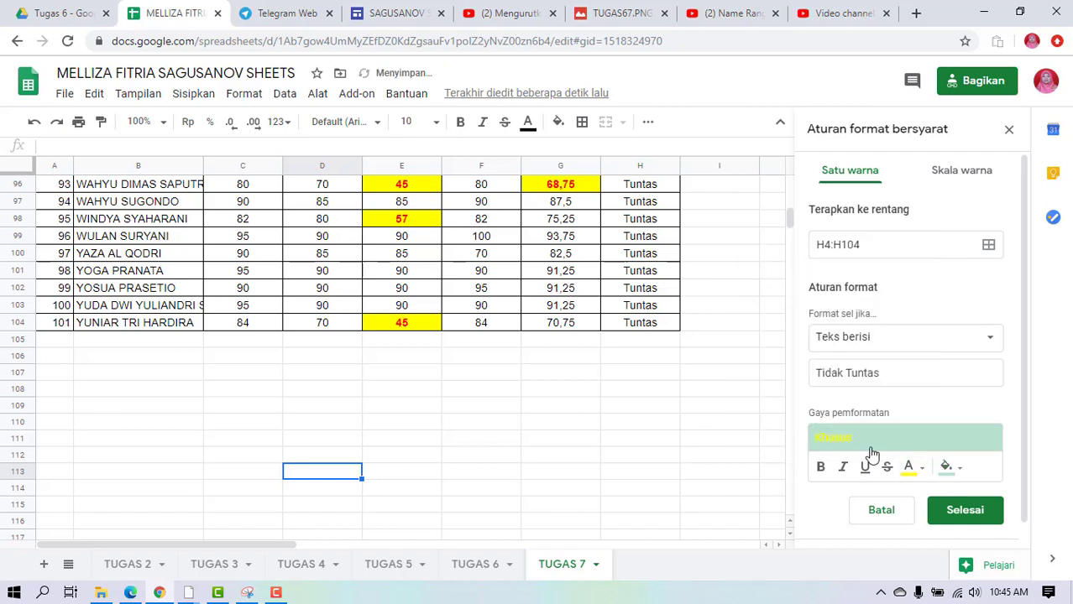
click(910, 467)
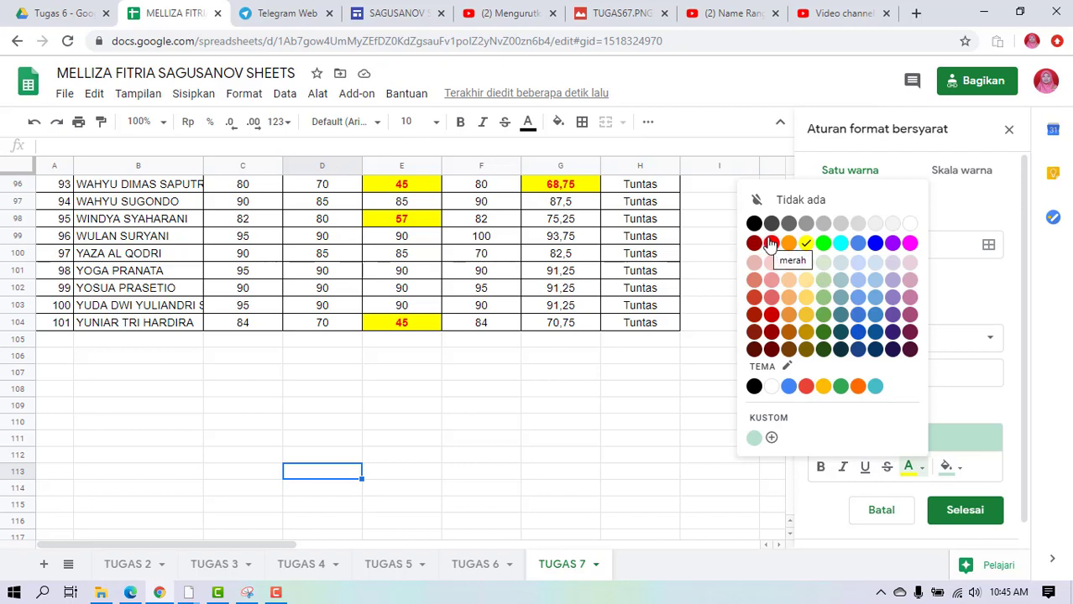
click(770, 243)
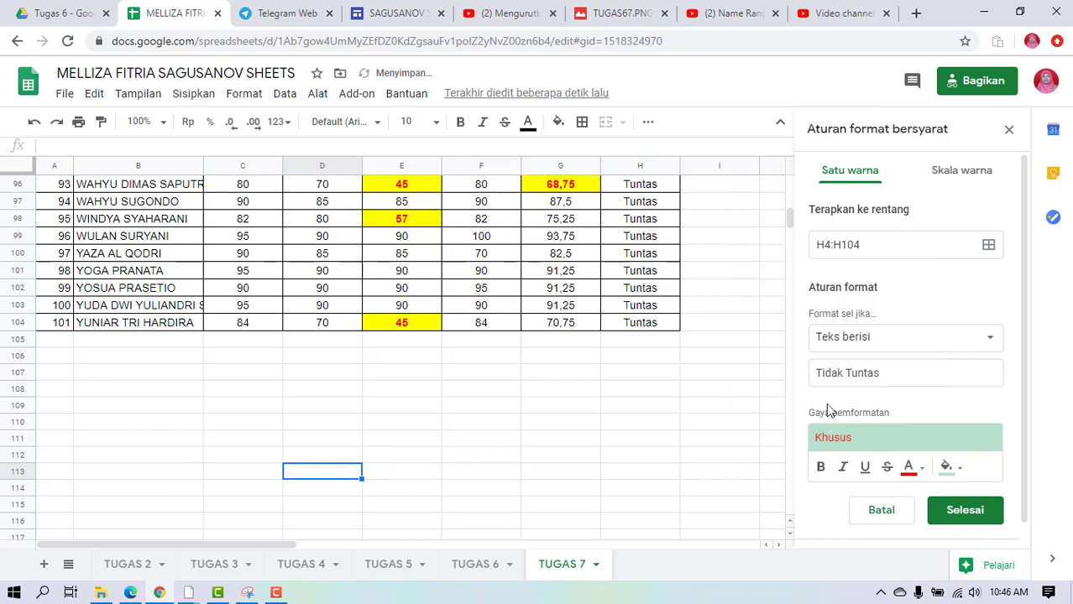
click(820, 467)
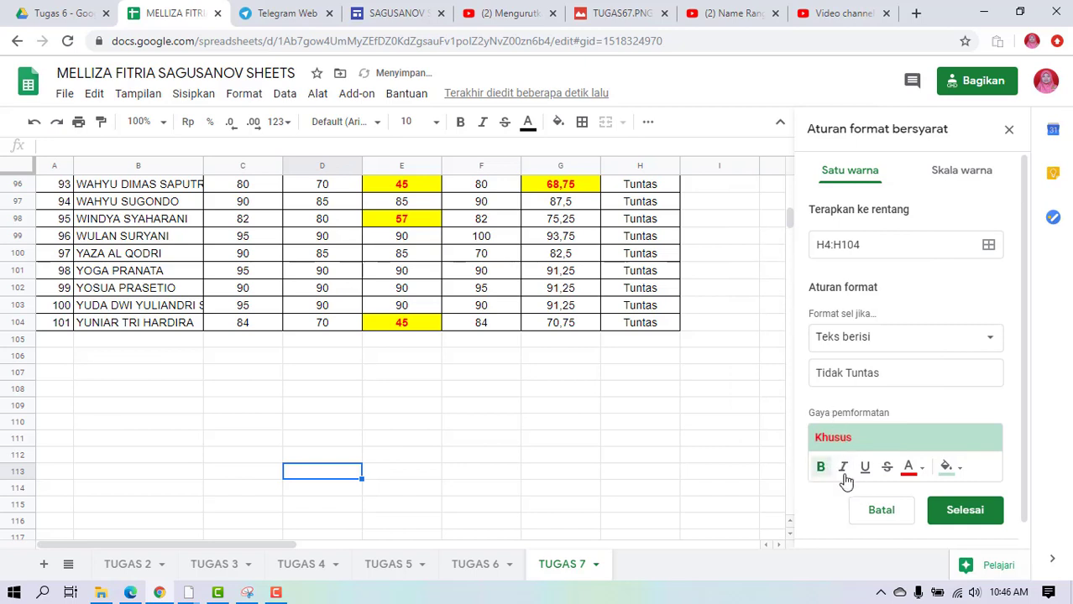
click(951, 515)
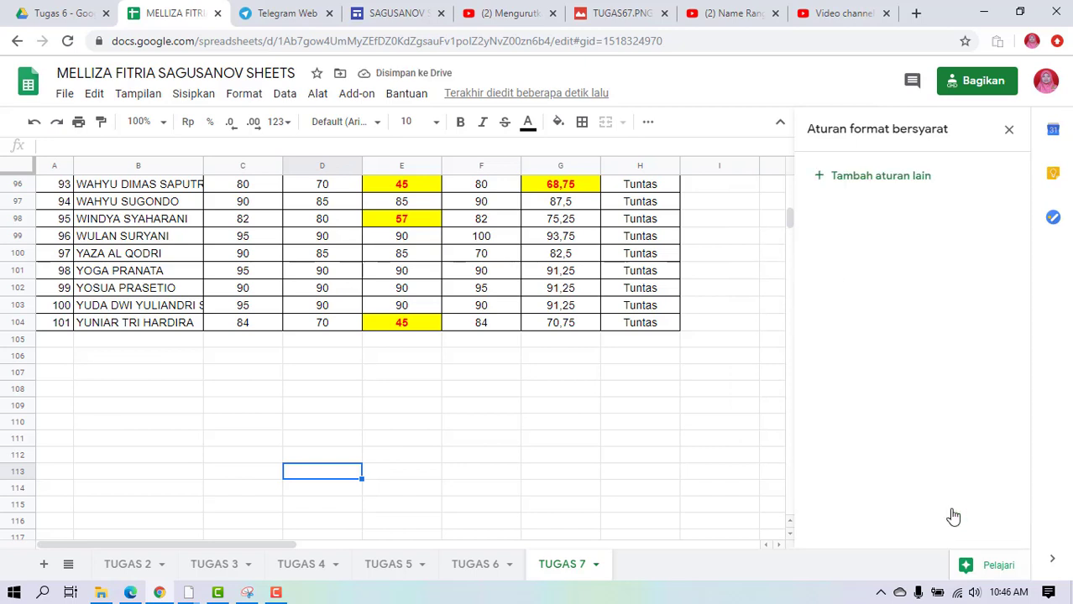
Reopen the "Tidak Tuntas" rule from the first KETERANGAN entry, change its fill to yellow, and save it.
scroll(621, 337, up, 4)
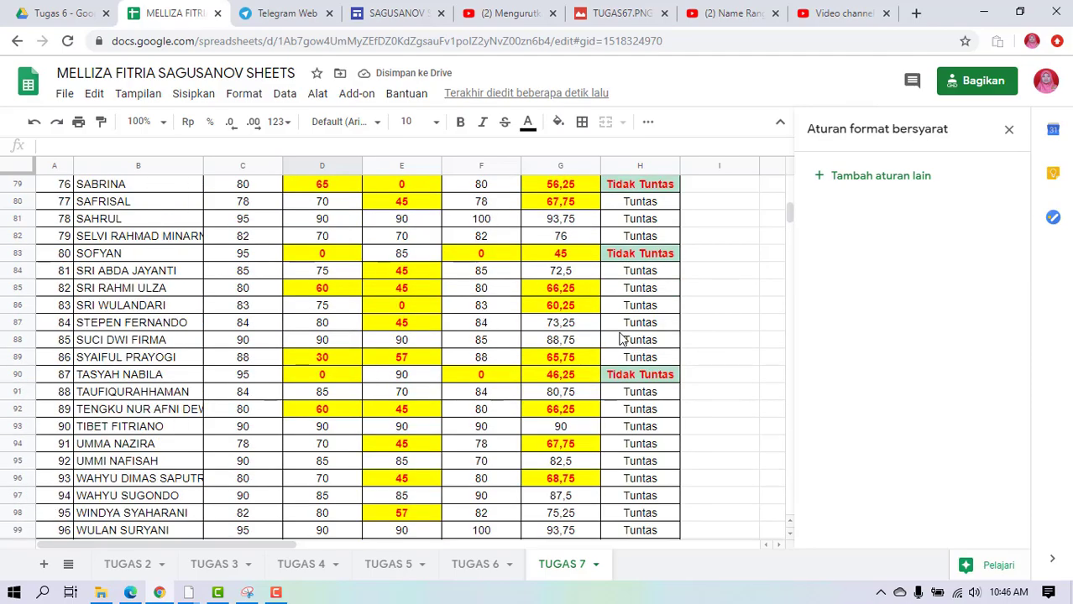
scroll(621, 338, up, 7)
scroll(621, 339, up, 10)
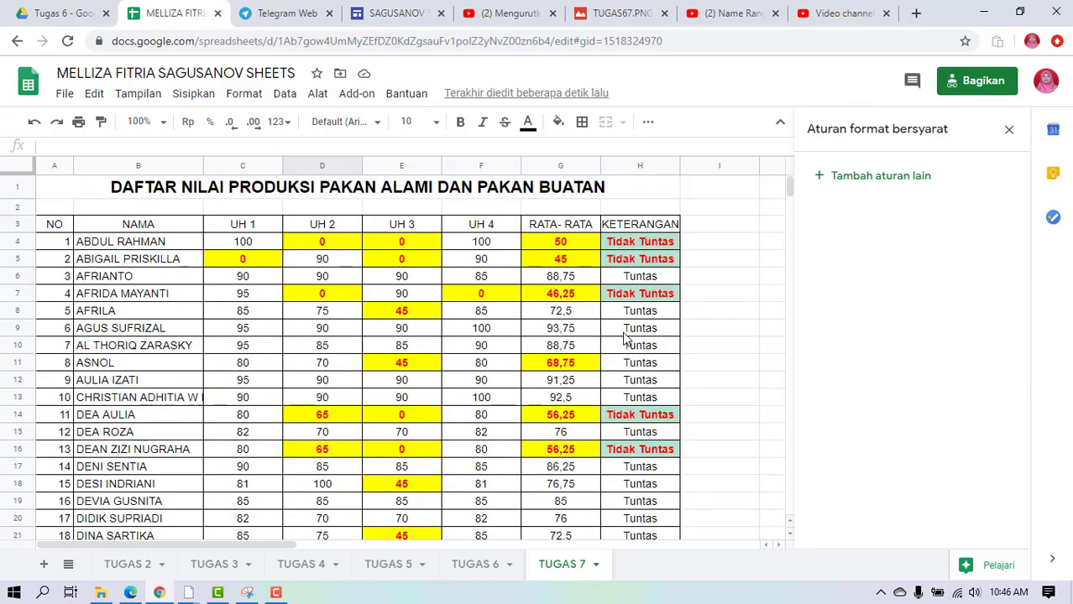
click(661, 246)
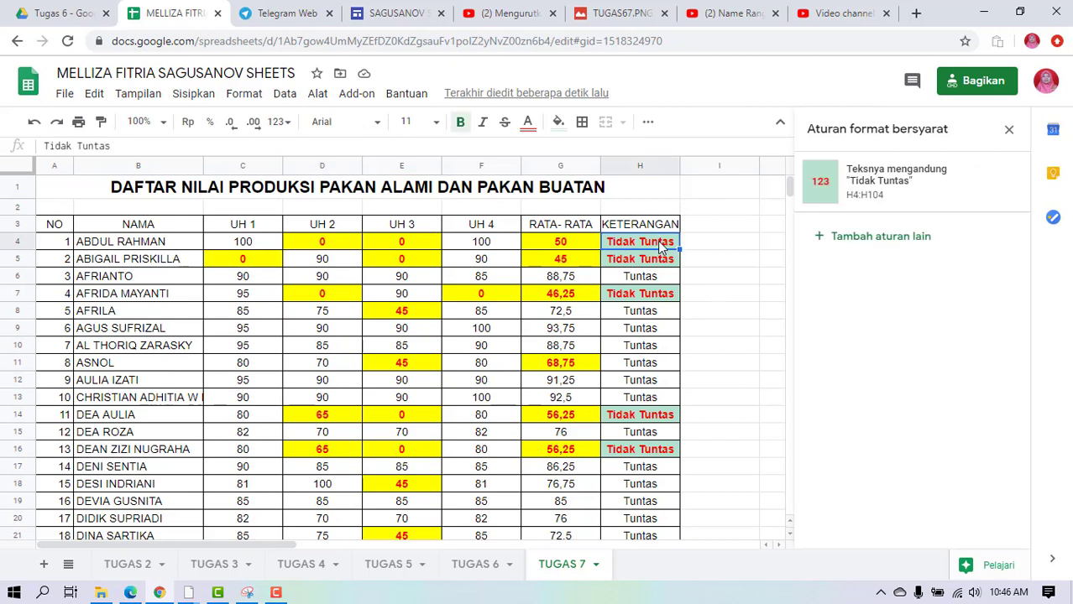
click(877, 187)
click(959, 472)
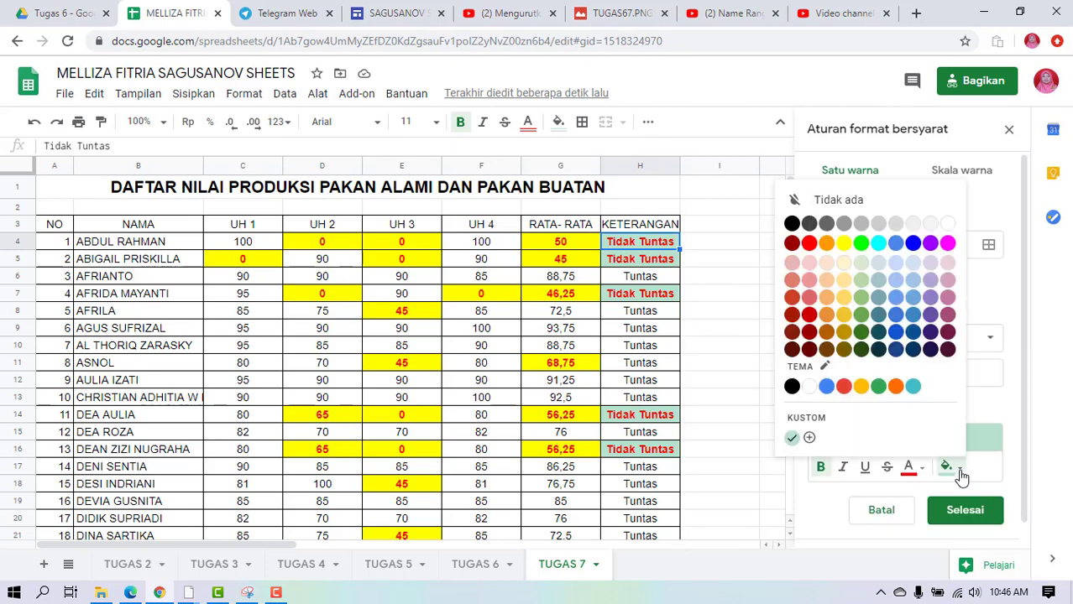
click(844, 243)
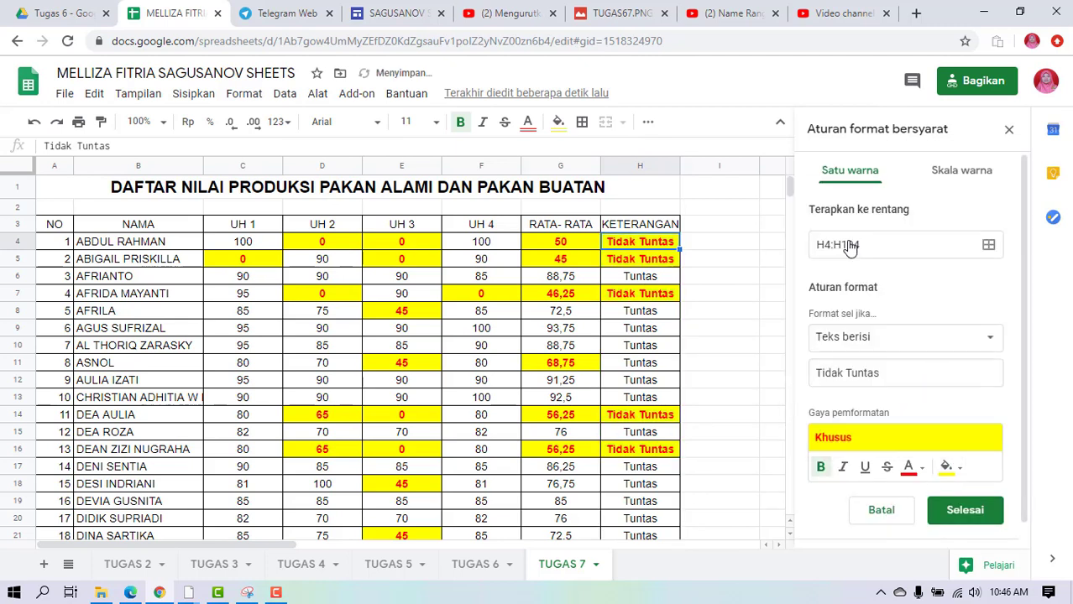
click(973, 513)
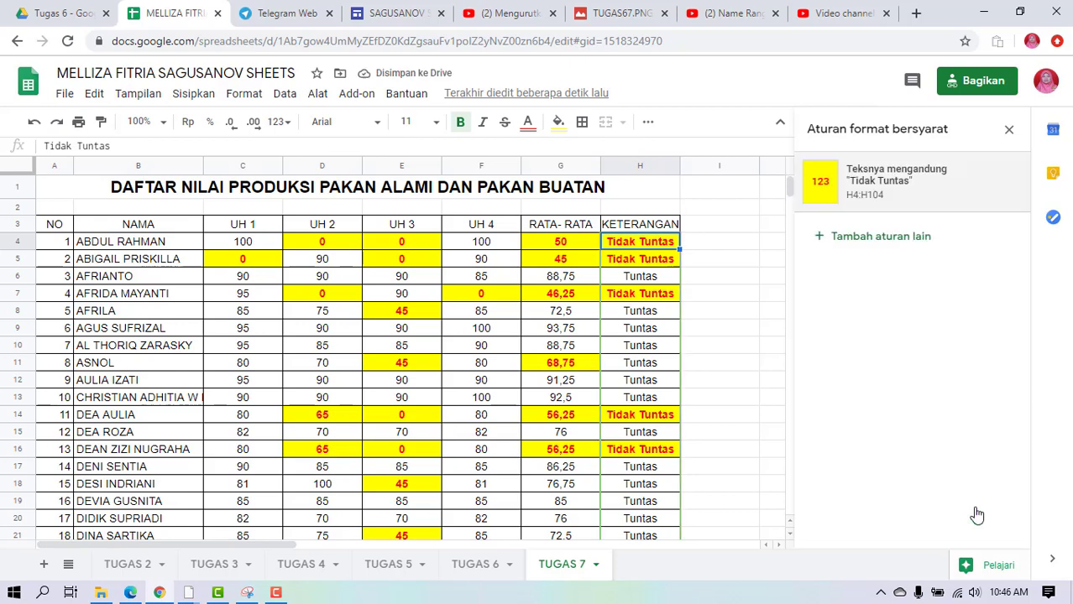
Review the "Tidak Tuntas" formatting in the KETERANGAN column across the student list.
click(729, 433)
scroll(705, 416, down, 1)
scroll(701, 411, up, 1)
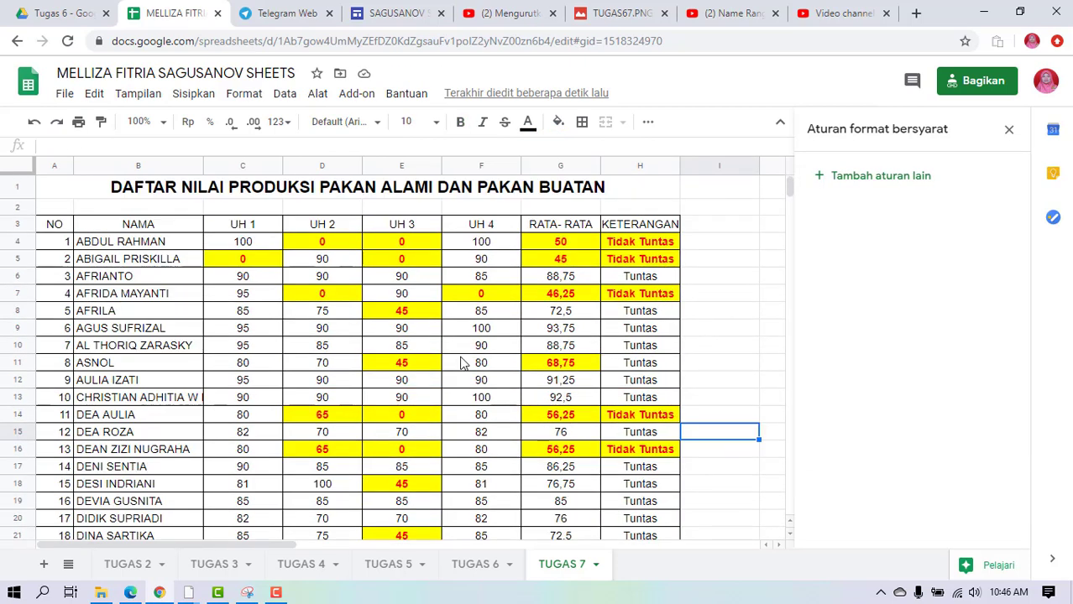
scroll(657, 306, down, 1)
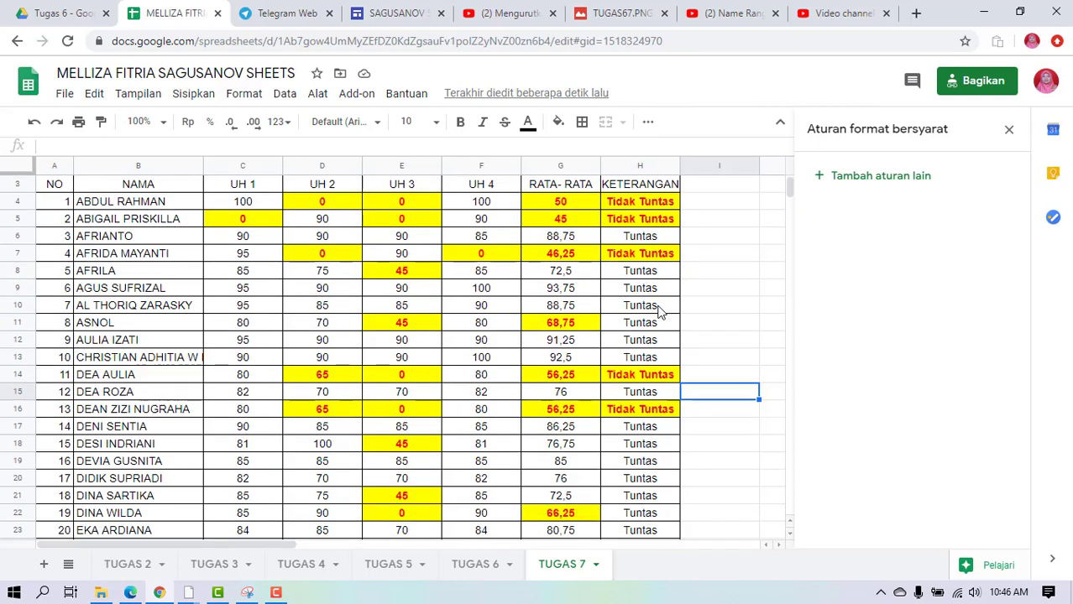
scroll(663, 310, down, 2)
scroll(664, 309, down, 9)
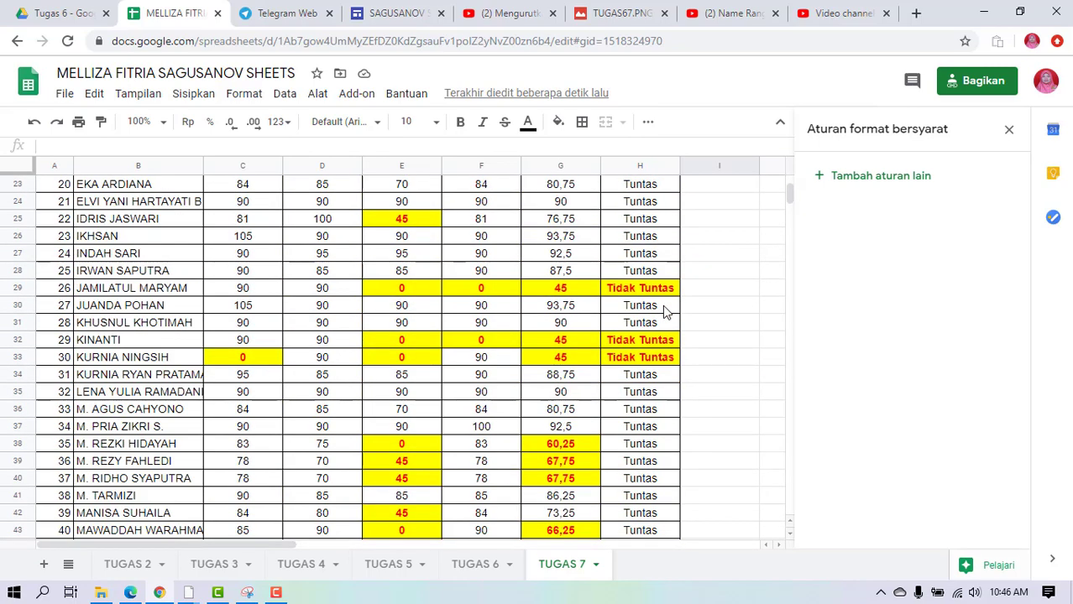
scroll(664, 308, down, 4)
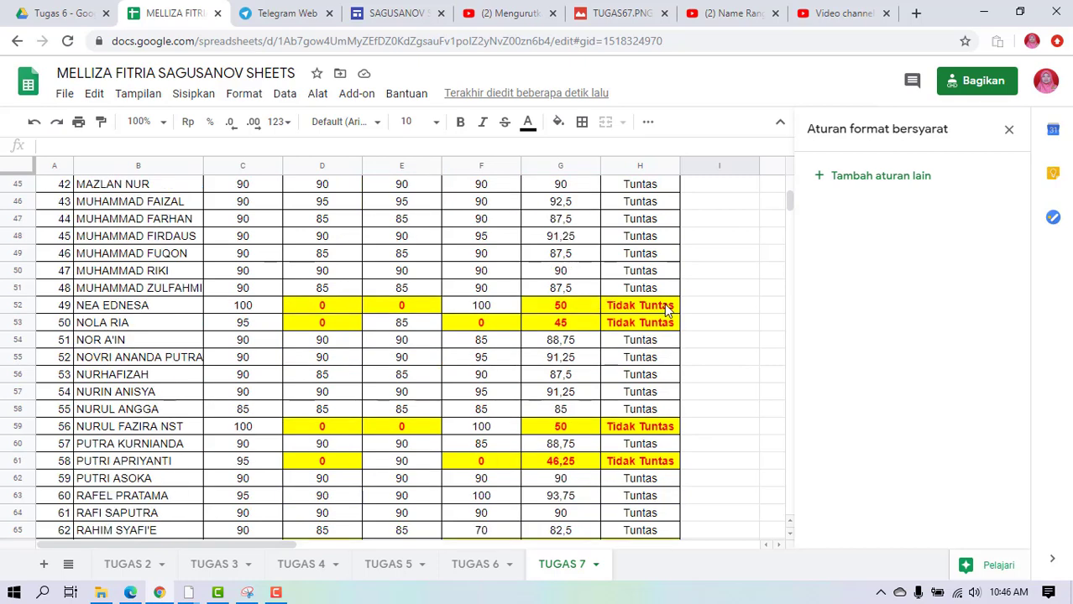
scroll(666, 309, down, 2)
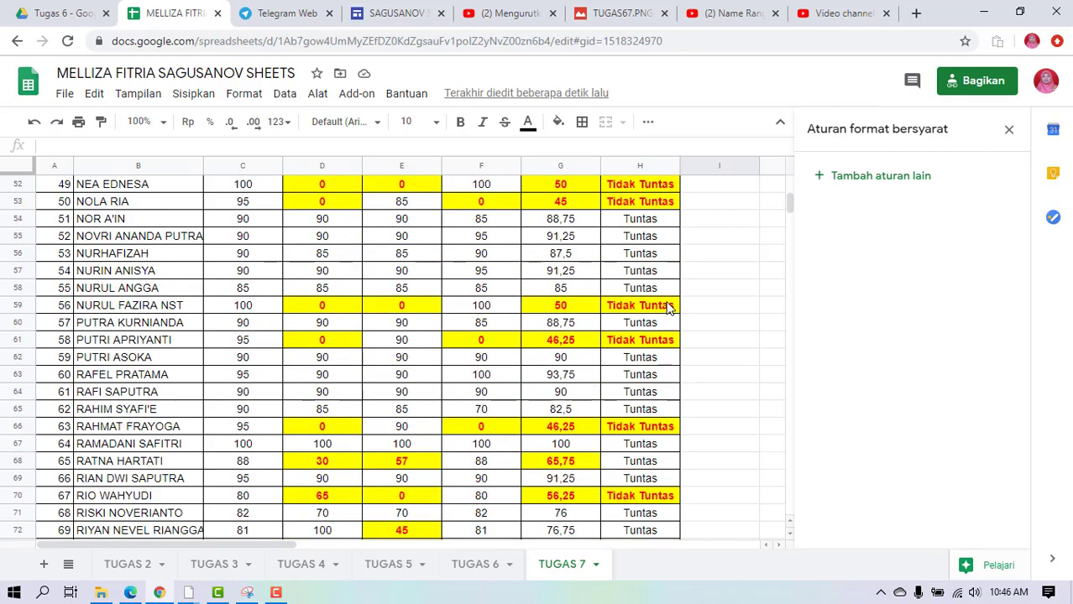
scroll(667, 308, up, 3)
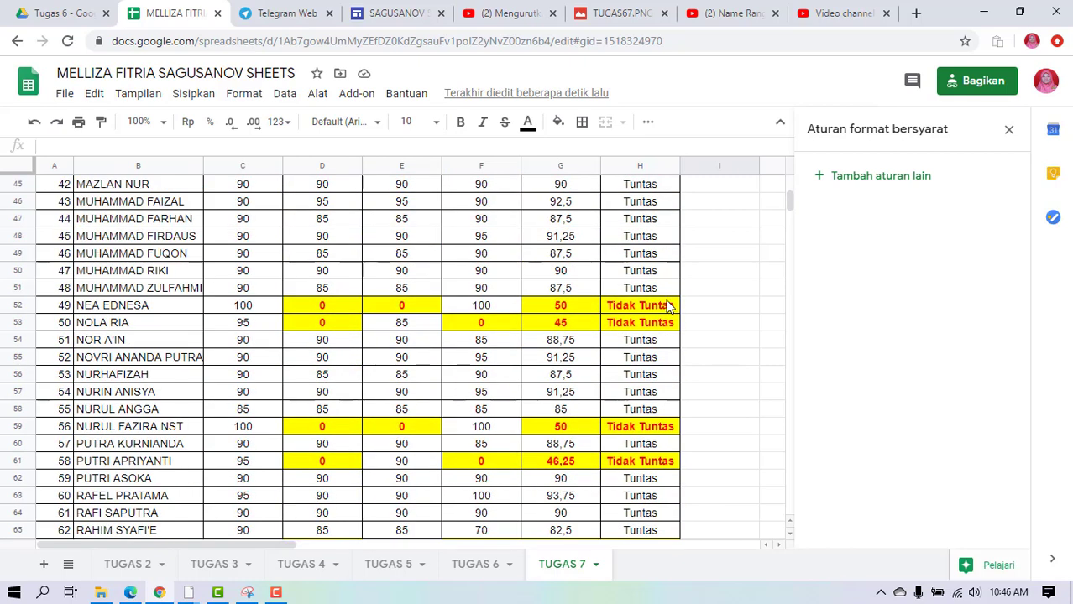